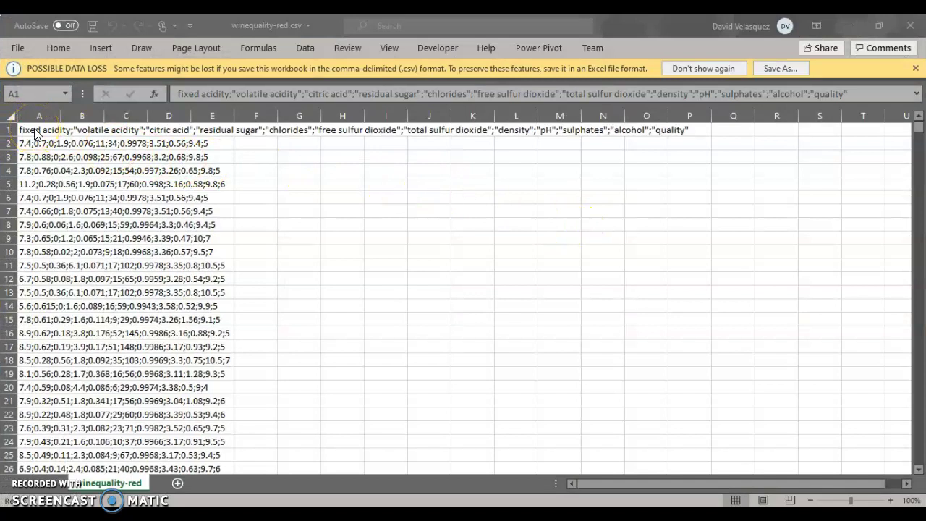
- Split all the delimited text in column A into separate columns, using semicolon as the only delimiter
left_click(34, 134)
key("ctrl+shift+Down")
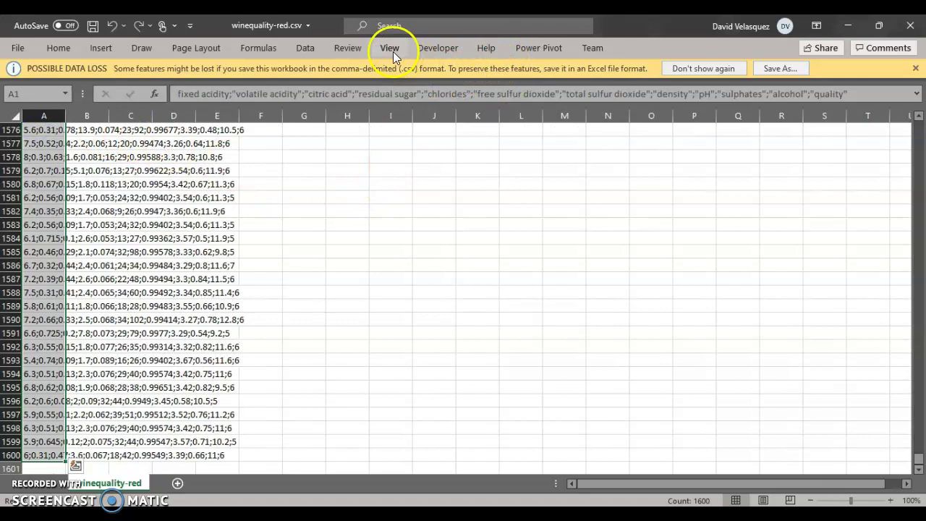
left_click(307, 48)
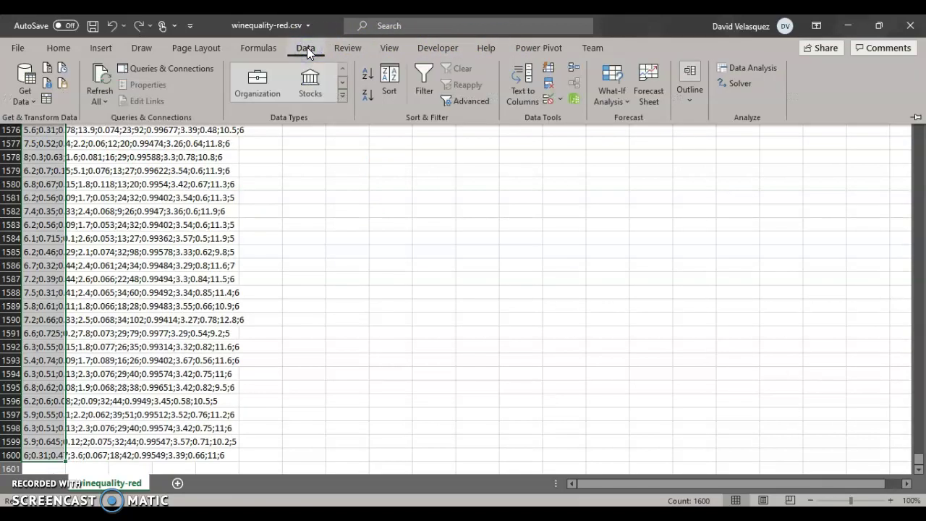
left_click(533, 72)
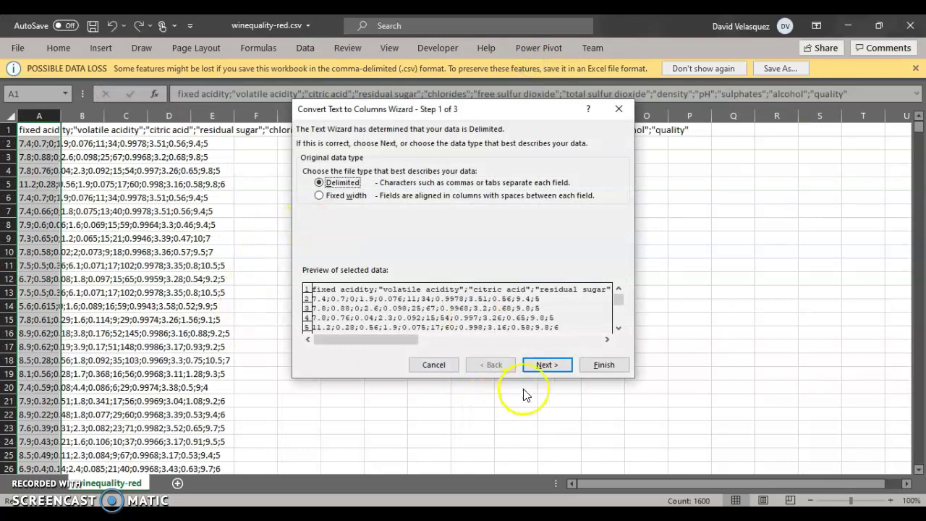
left_click(544, 366)
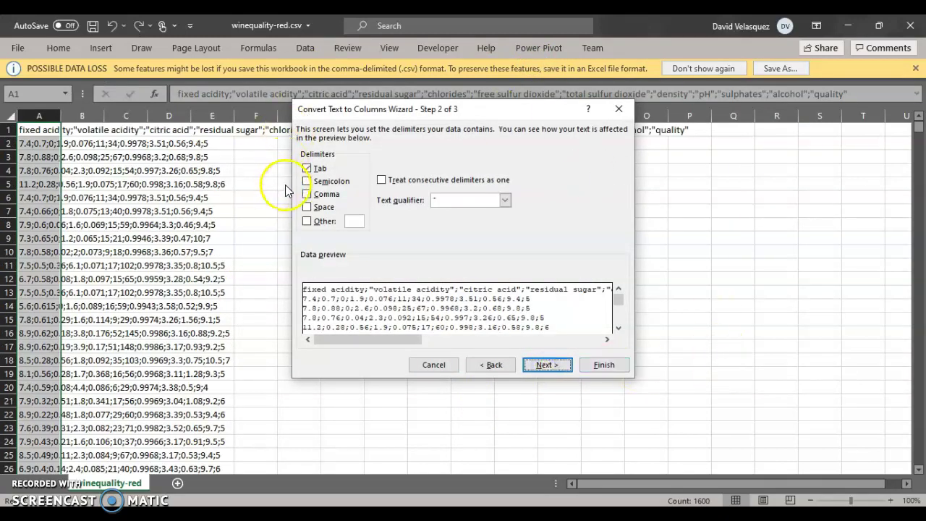
left_click(306, 181)
left_click(311, 169)
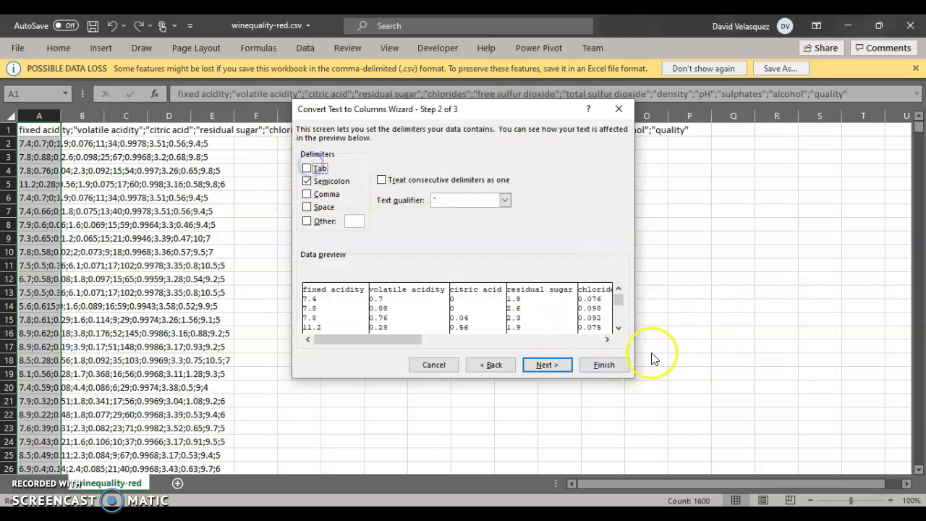
left_click(546, 365)
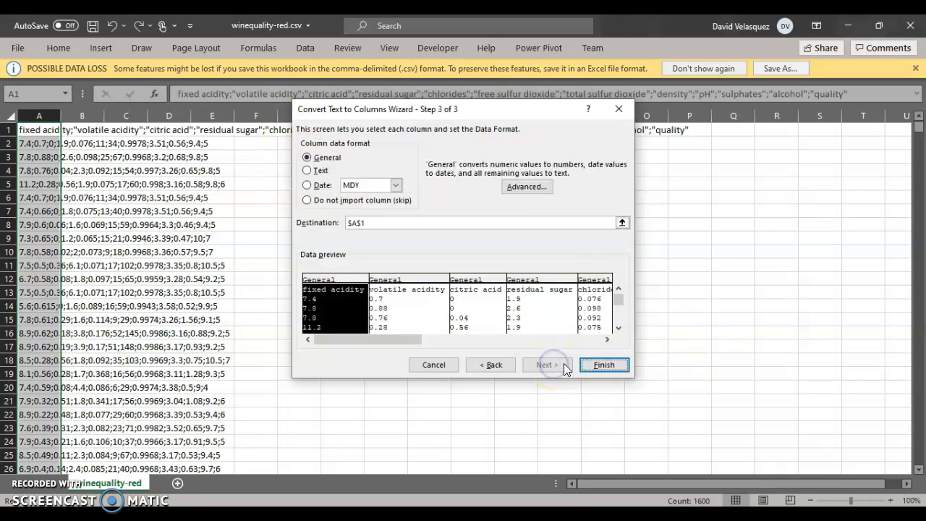
left_click(615, 365)
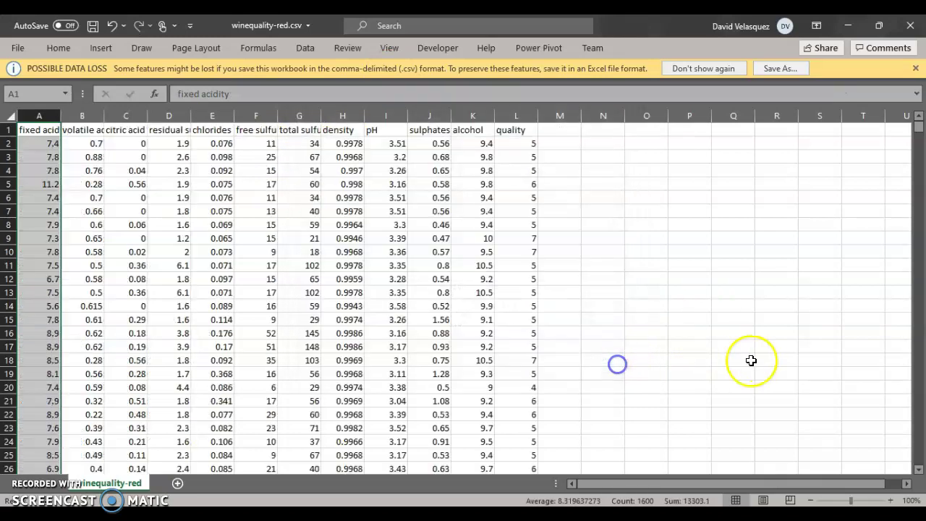
left_click(586, 182)
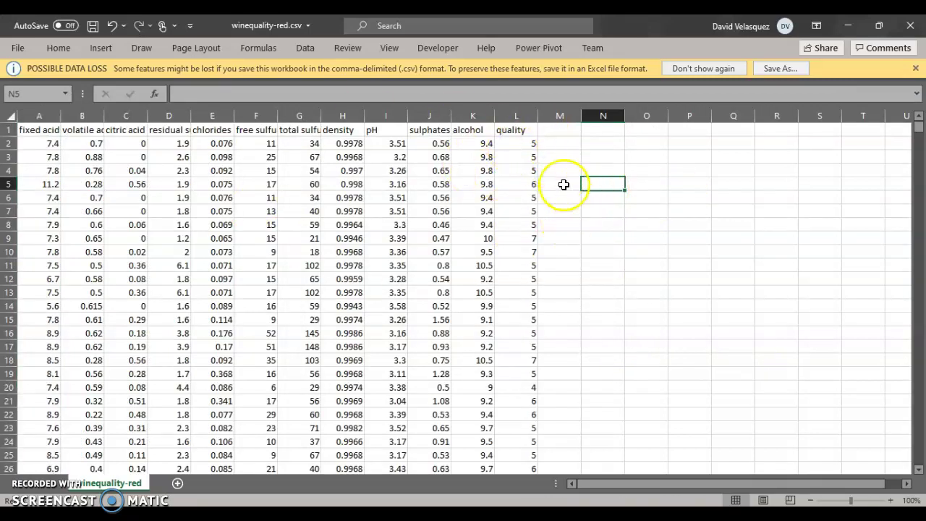
- Add the header "quality category" in cell M1, beside the quality column
left_click(563, 133)
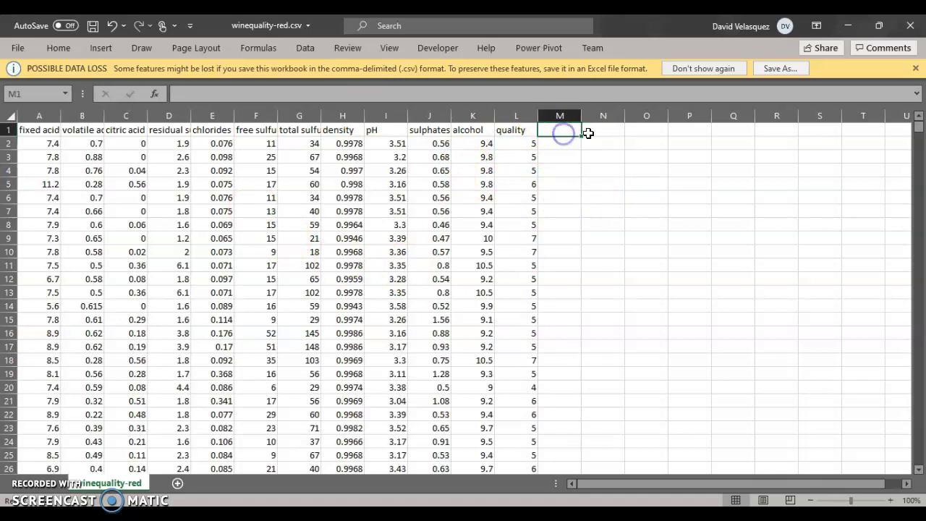
type("qual")
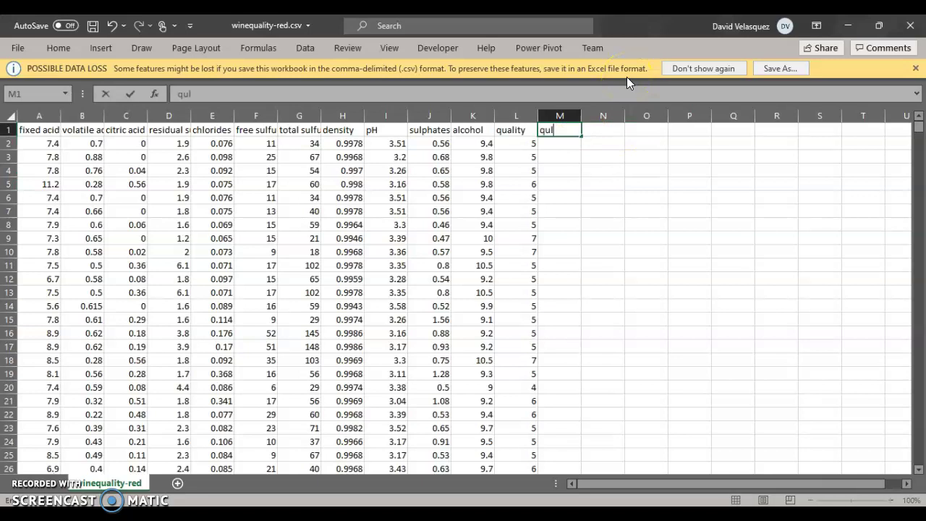
type("ty")
key("BackSpace")
key("BackSpace")
type("ity category")
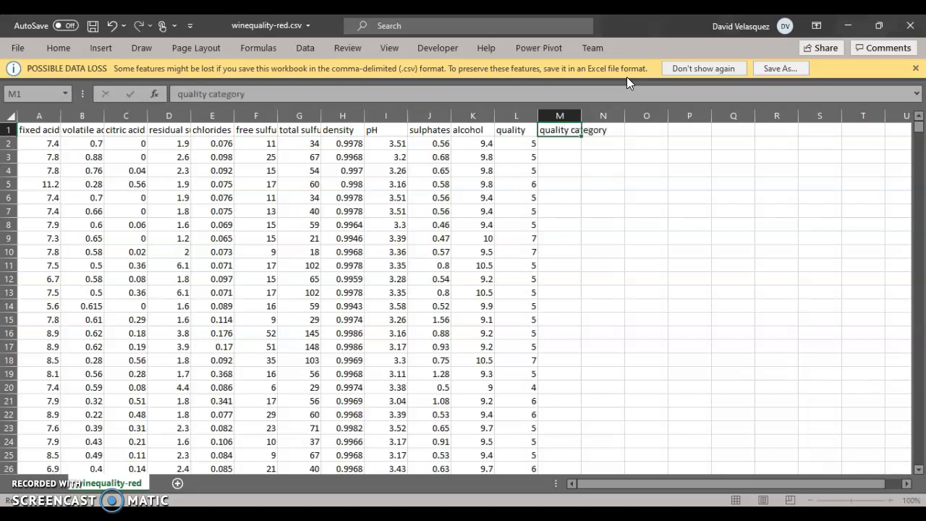
key("Return")
- Enter =IF(L2<5,"low",IF(L2<7,"average","excellent")) in M2 and fill the formula down the whole column
left_click(552, 141)
double_click(563, 145)
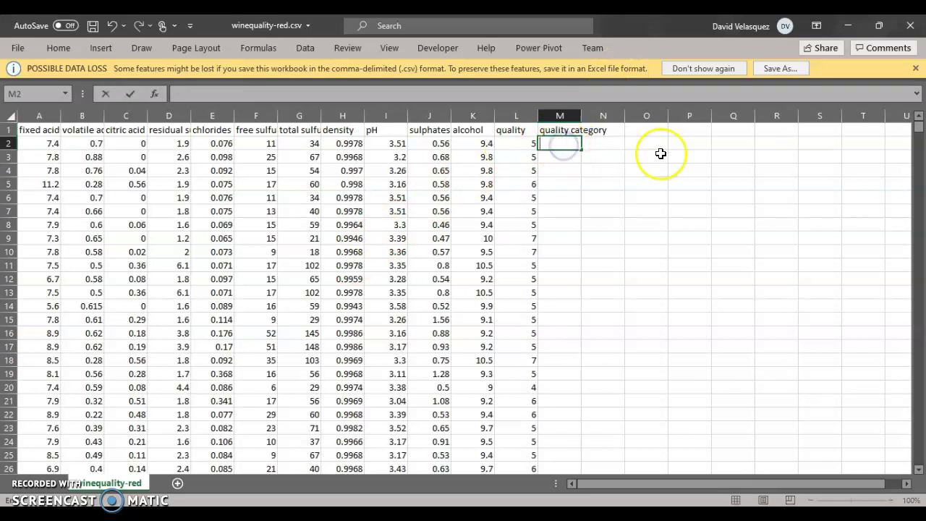
type("=IF(L2<5,\"low\",IF(L2<7,\"average\",\"excellent\"))")
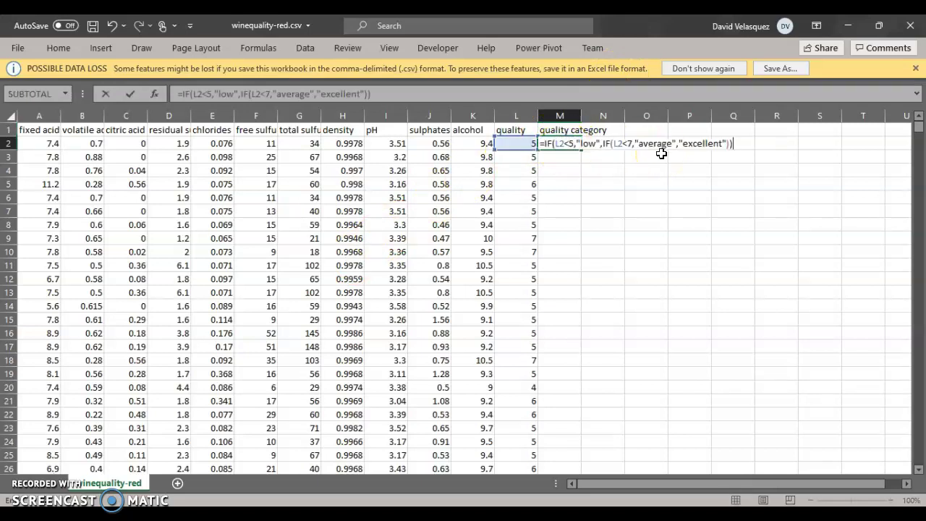
left_click(866, 136)
key("Return")
left_click(569, 145)
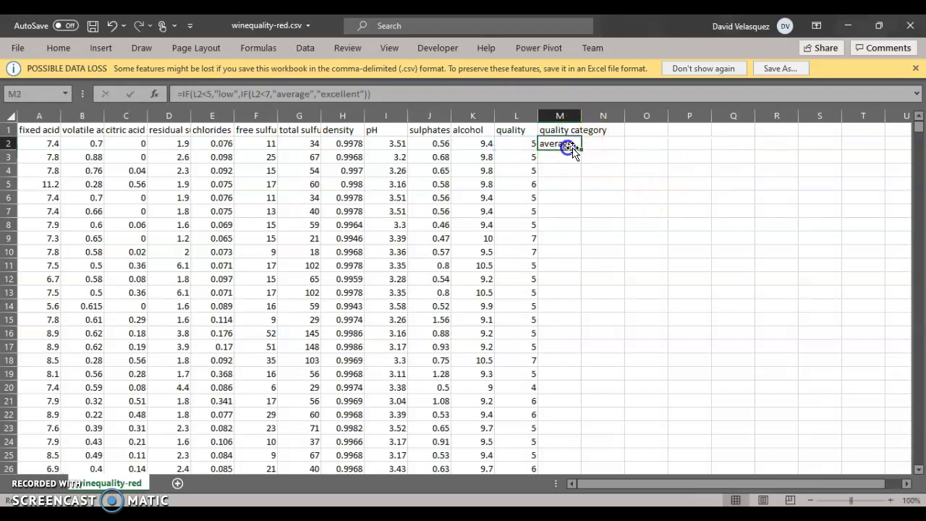
double_click(579, 149)
left_click(673, 172)
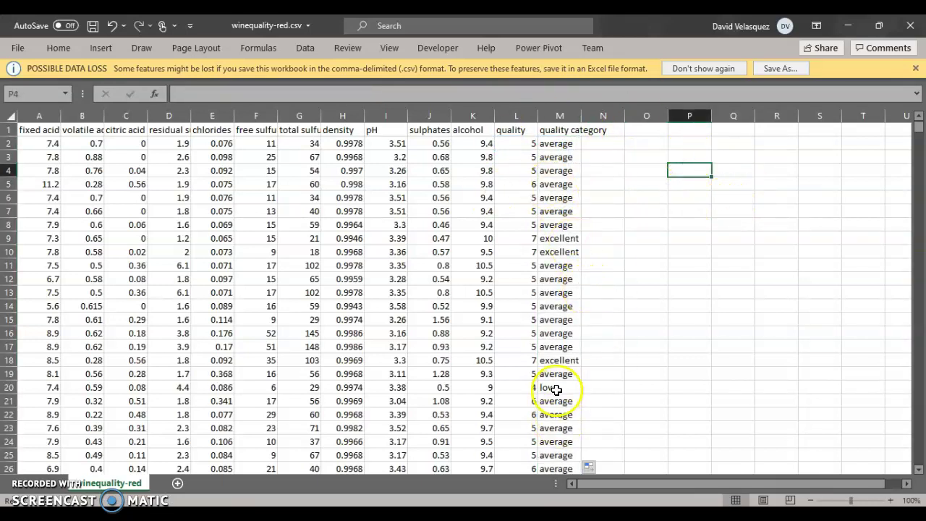
- Compare the quality scores with their categories, and close winequality-red.csv without saving
left_click_drag(560, 347, 562, 291)
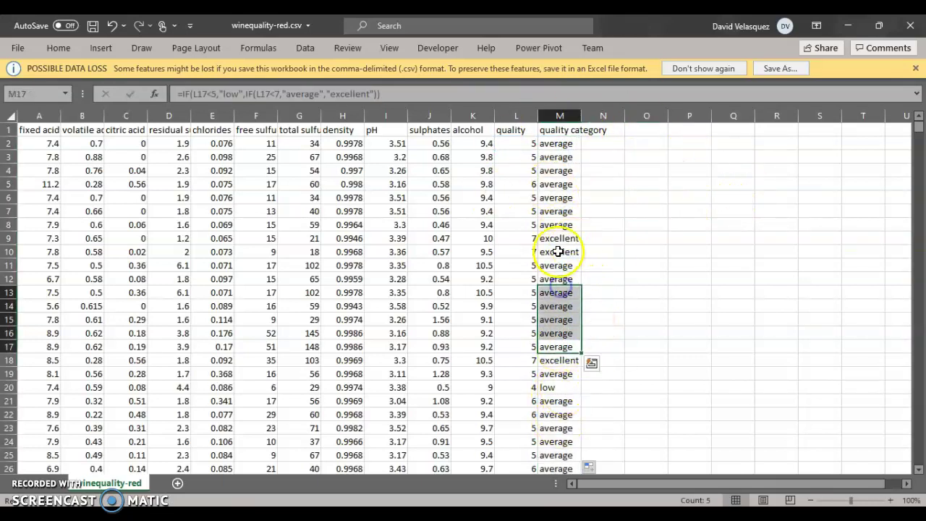
left_click_drag(558, 238, 558, 252)
left_click_drag(530, 144, 513, 436)
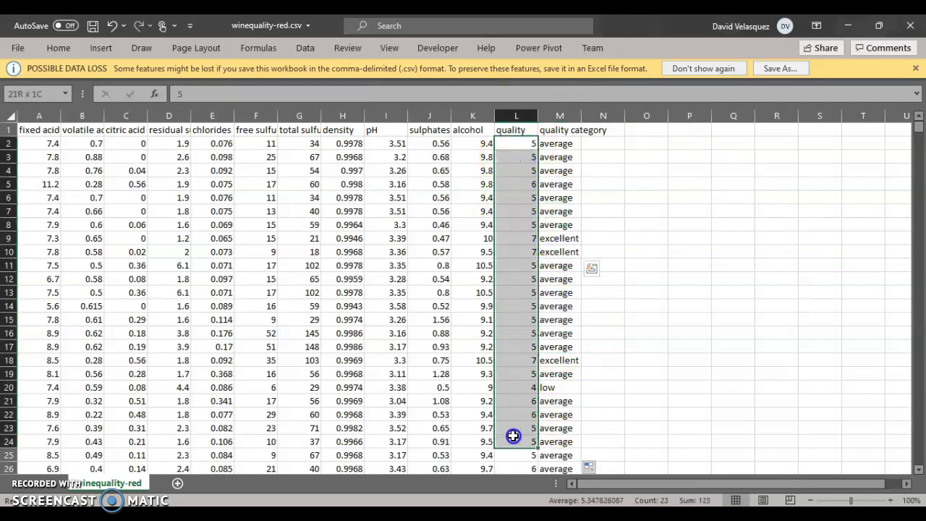
left_click(649, 194)
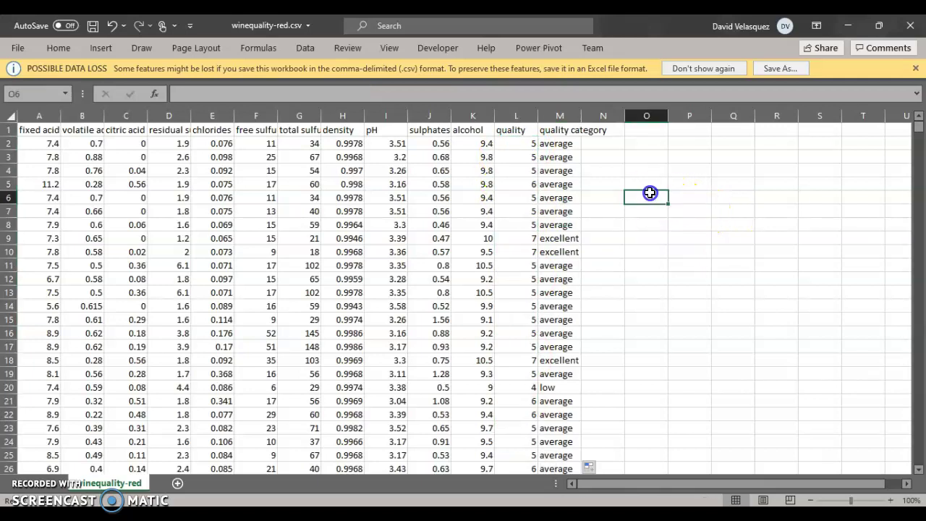
left_click(909, 29)
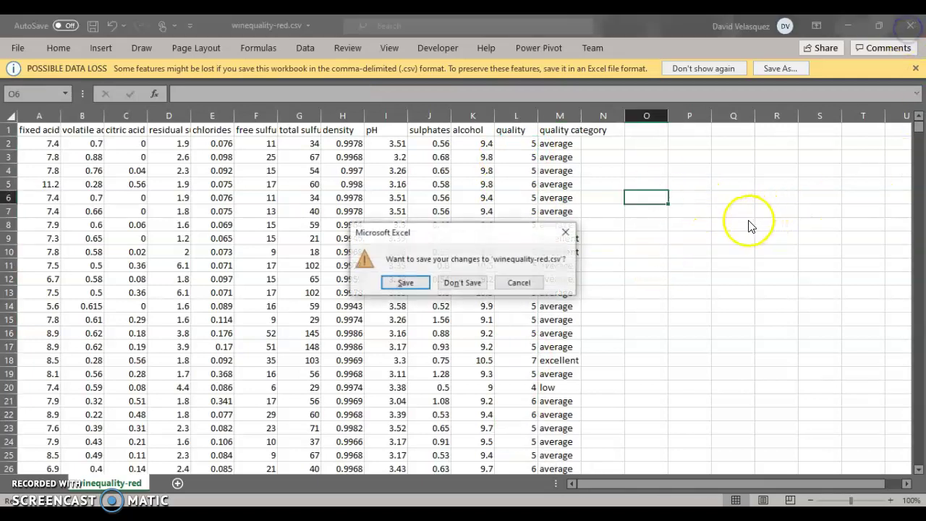
left_click(463, 282)
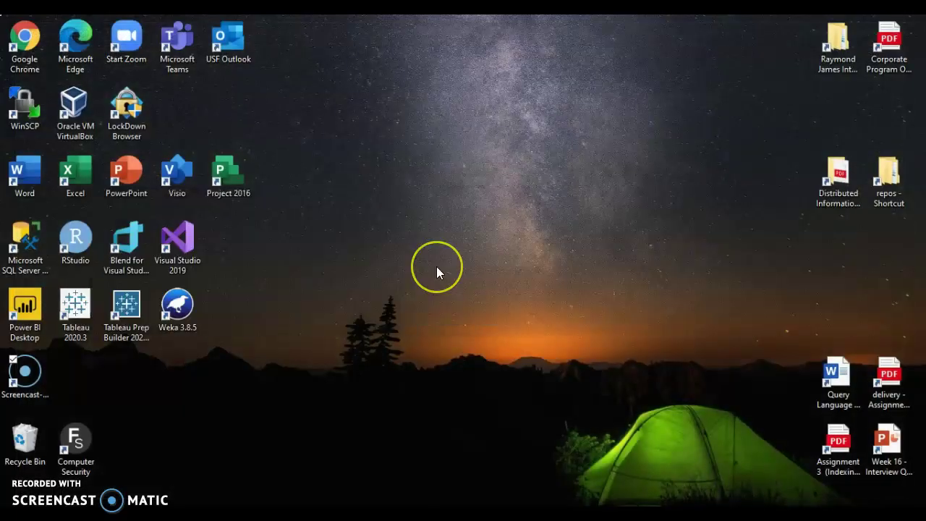
- Switch to the Weka GUI Chooser and launch the ArffViewer tool
key("alt+Tab")
left_click(425, 110)
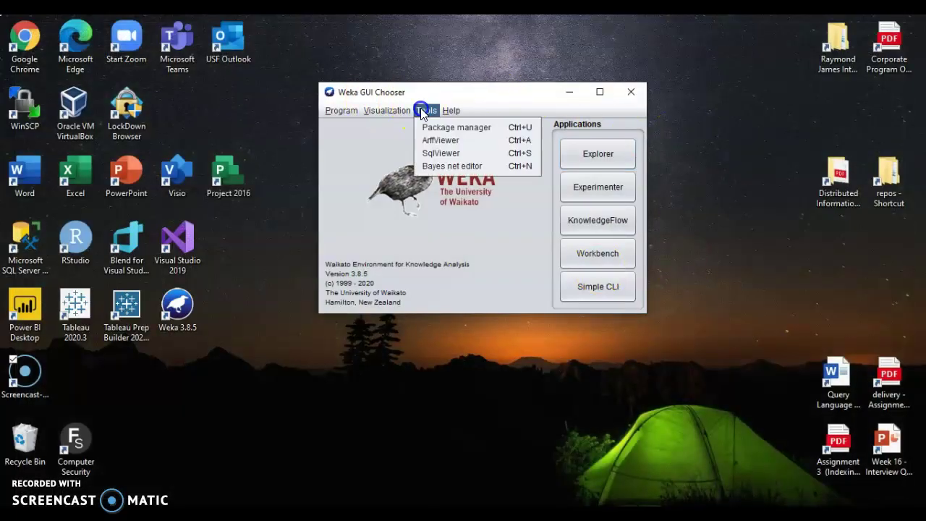
left_click(451, 140)
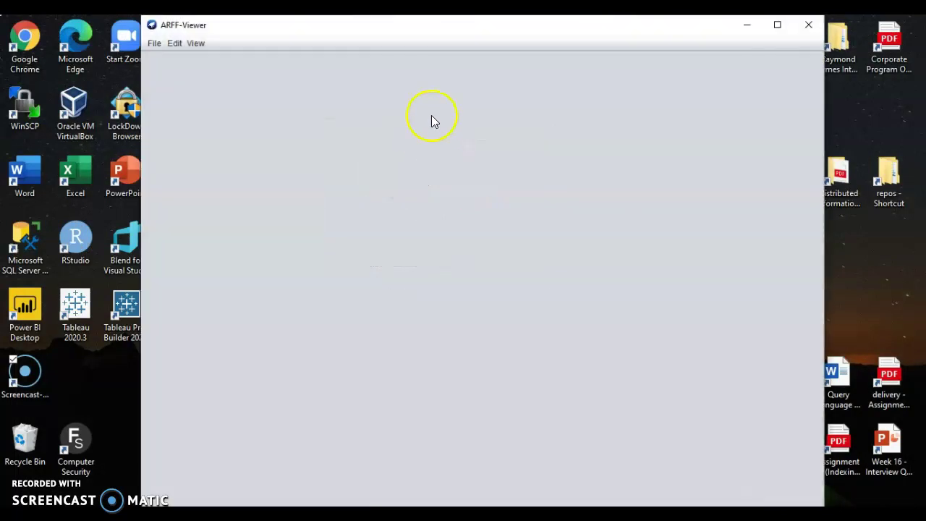
- Start opening a file and browse from the user's home folder through Documents, (School - University of South Florida) and COURSES to 2021 Fall Semester
left_click(155, 44)
left_click(164, 59)
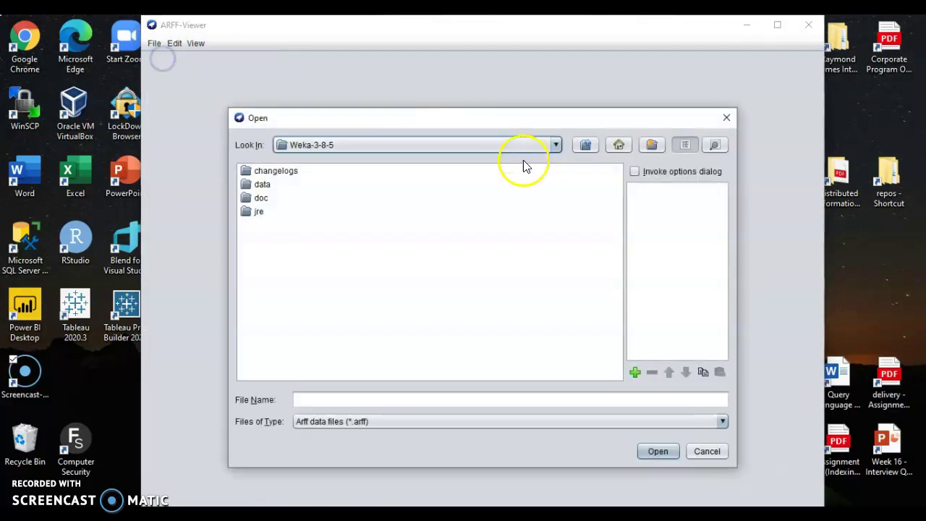
left_click(555, 144)
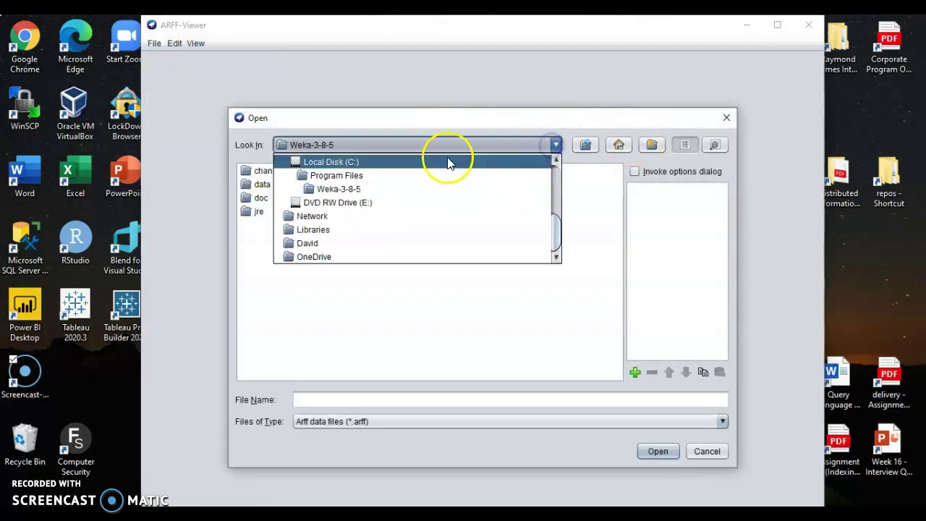
left_click(307, 243)
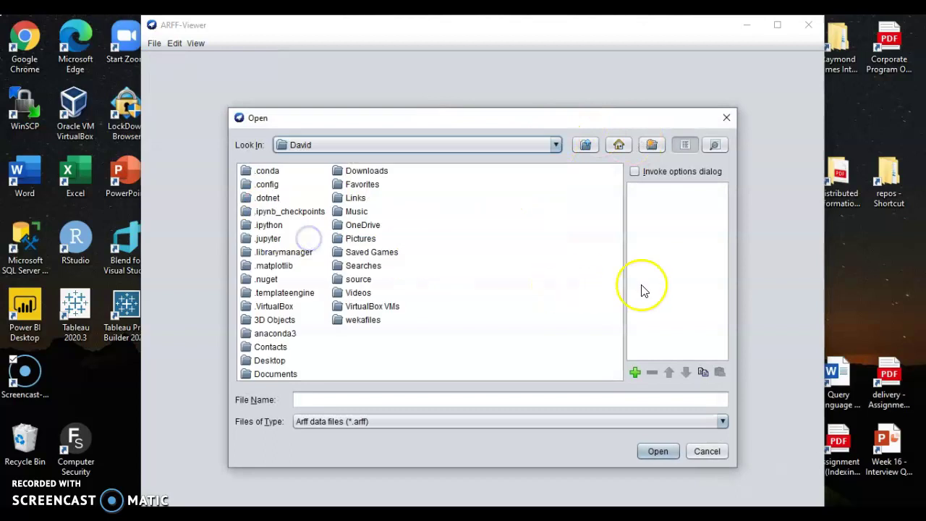
double_click(280, 374)
left_click(310, 172)
double_click(310, 172)
left_click(289, 185)
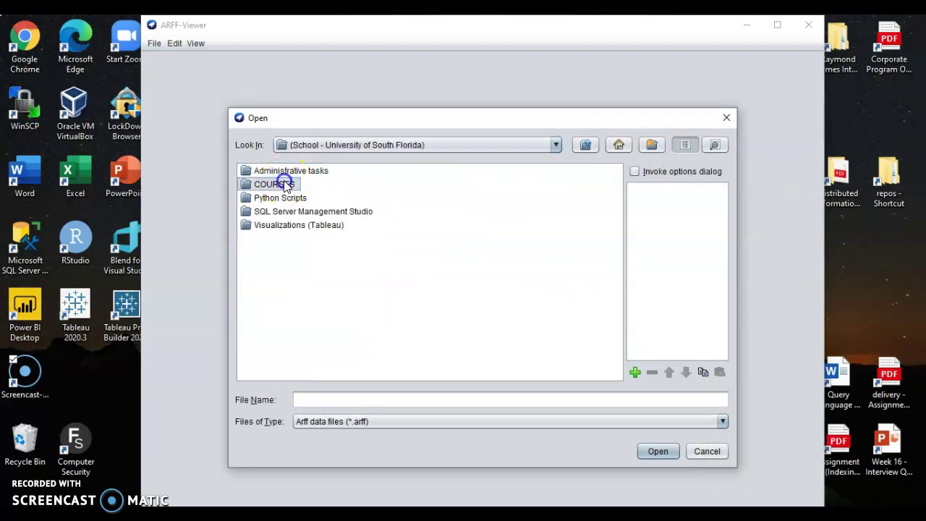
double_click(289, 185)
left_click(290, 186)
double_click(290, 185)
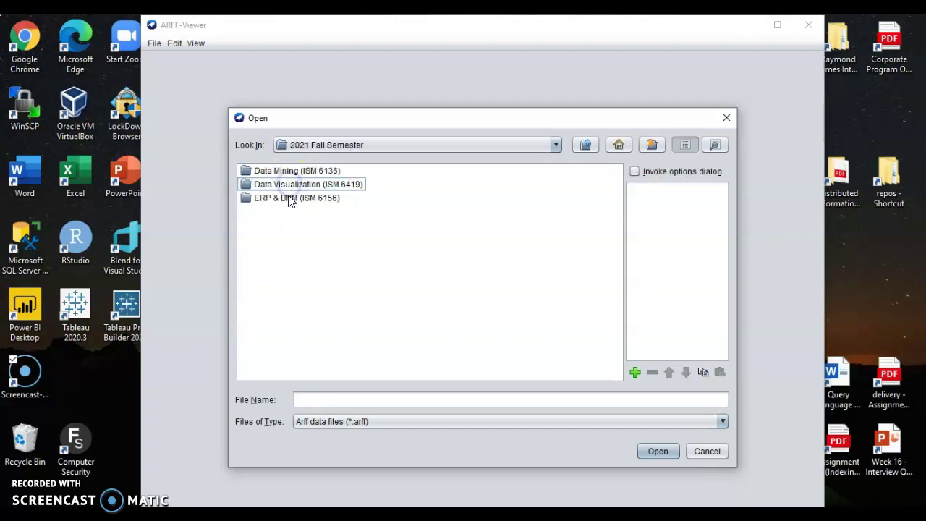
- Open red wine quality.arff from the Exercise 1 folder under Data Mining (ISM 6136), Module 3 - decision tree induction
left_click(289, 171)
double_click(290, 172)
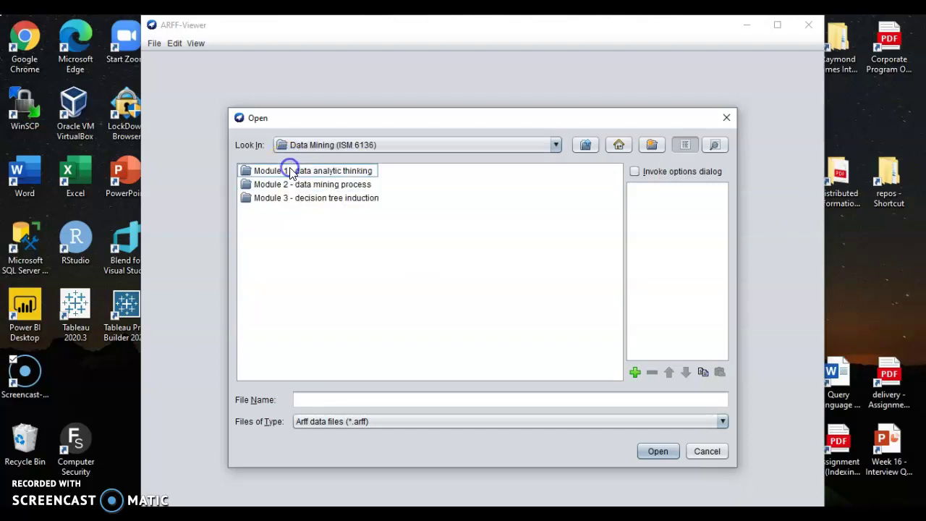
left_click(291, 199)
double_click(292, 199)
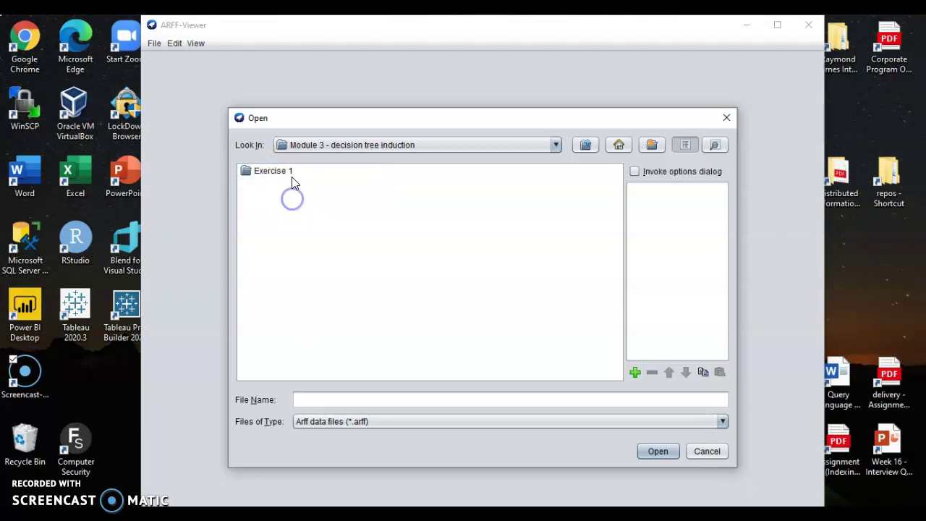
left_click(293, 177)
double_click(293, 177)
left_click(293, 177)
double_click(293, 177)
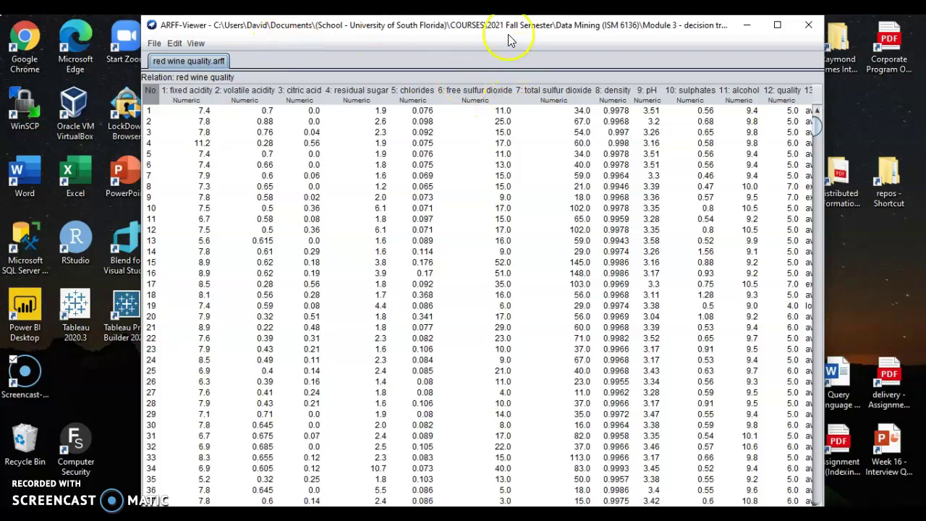
left_click(154, 42)
left_click(174, 83)
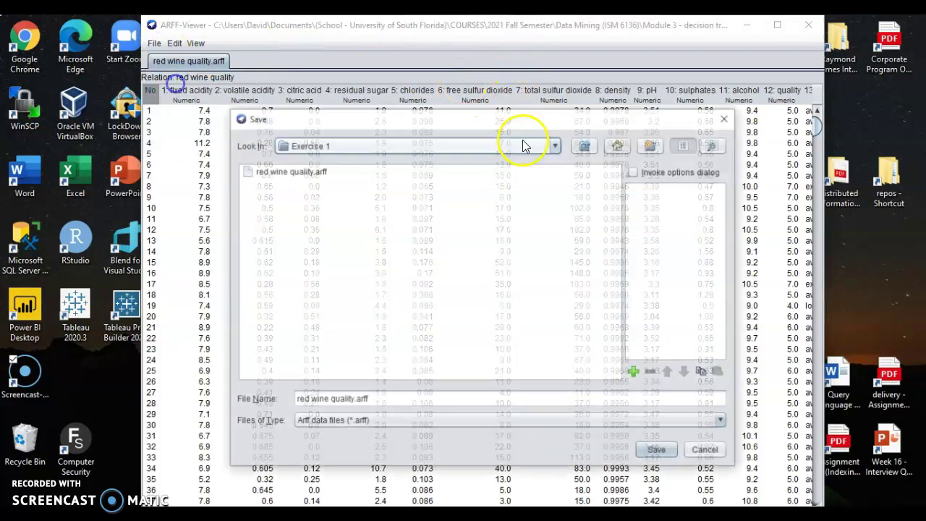
left_click(419, 403)
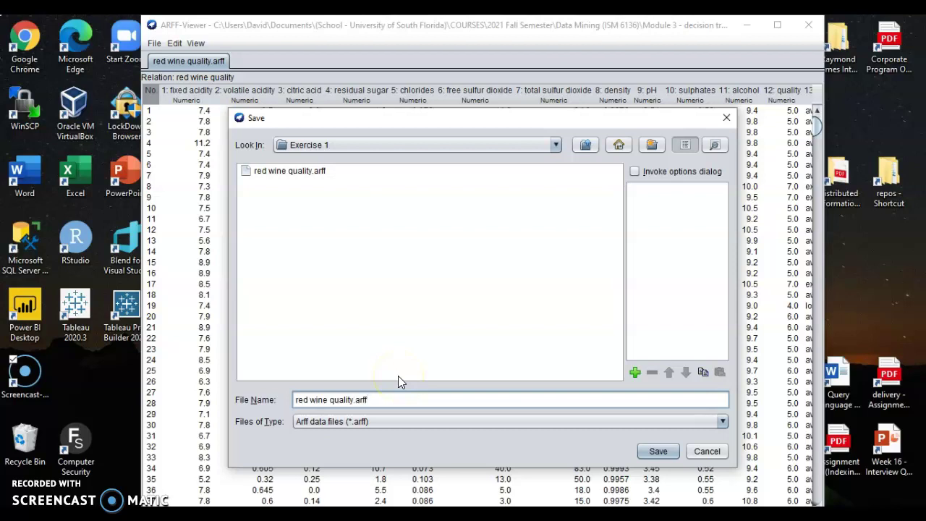
left_click(726, 117)
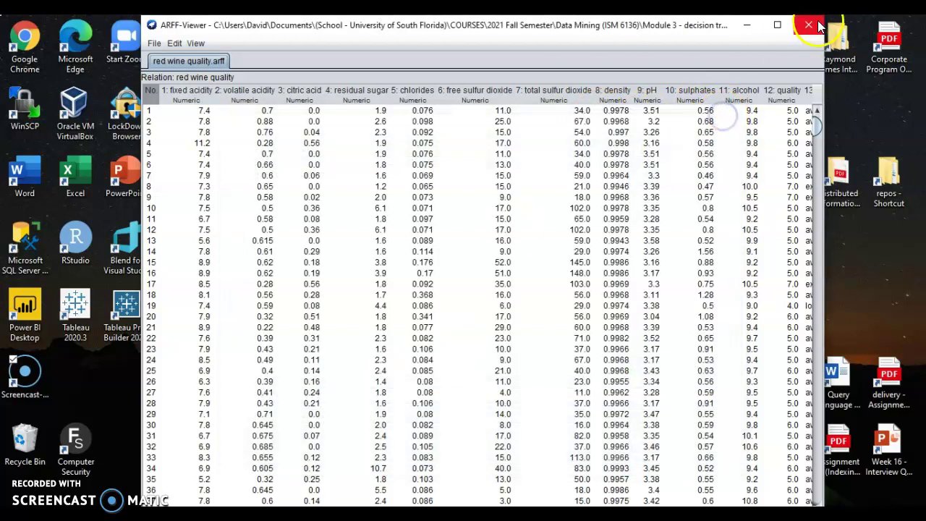
- Close the ARFF-Viewer and switch to the Weka KnowledgeFlow Environment
left_click(809, 25)
left_click(533, 303)
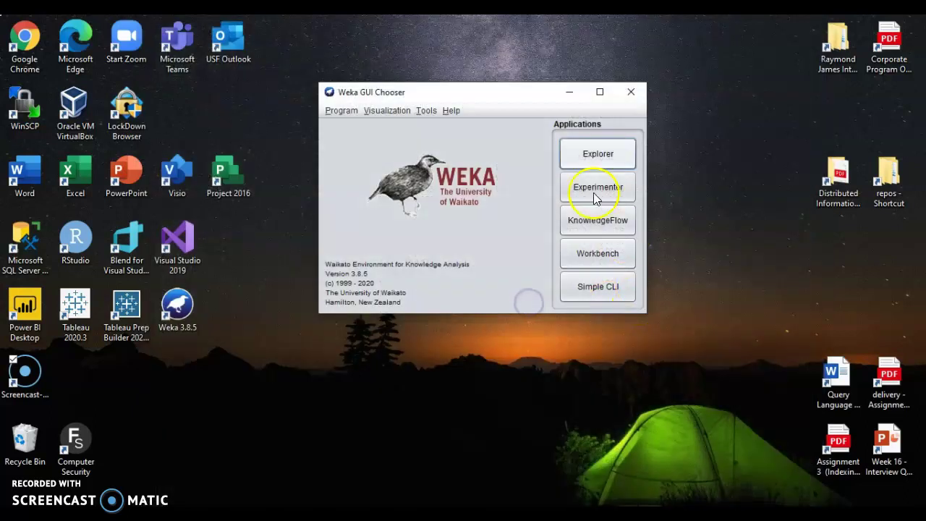
left_click(563, 92)
key("alt+Tab")
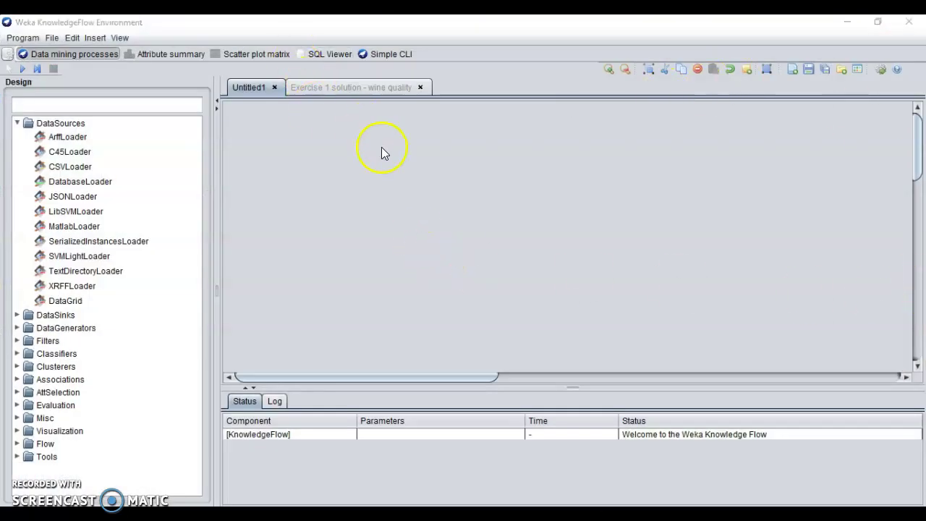
- Place an ArffLoader data source near the upper left of the empty Untitled1 flow
left_click(383, 144)
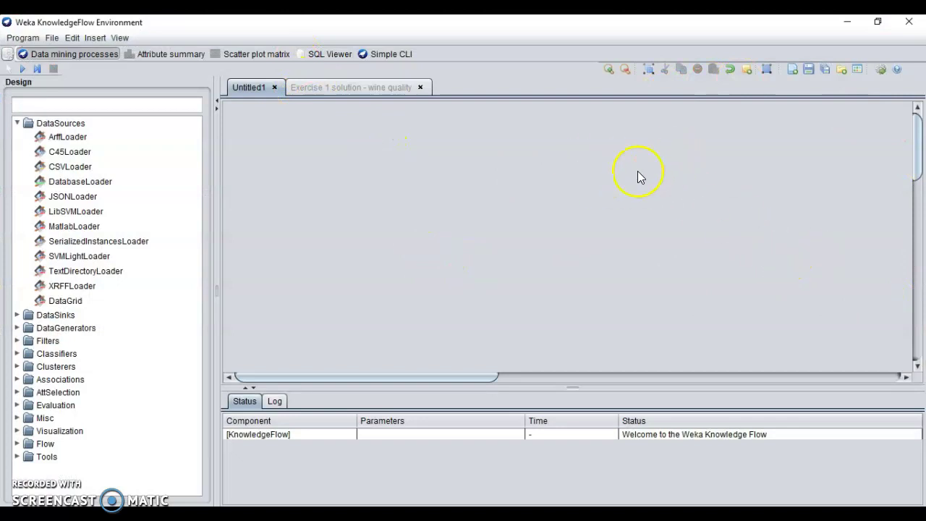
left_click(68, 136)
left_click(311, 160)
left_click_drag(310, 162, 340, 168)
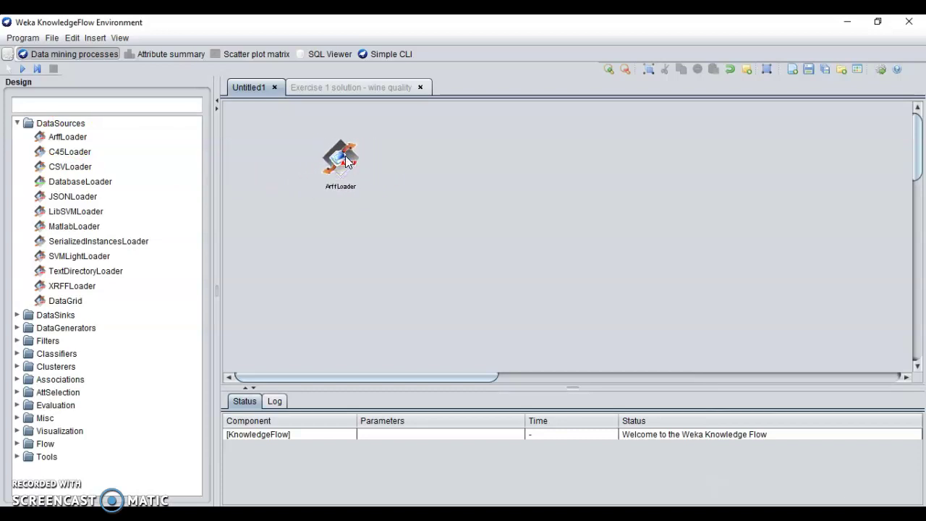
- Open the ArffLoader's configuration and browse for its input file, going to Documents in the user's home folder
right_click(342, 170)
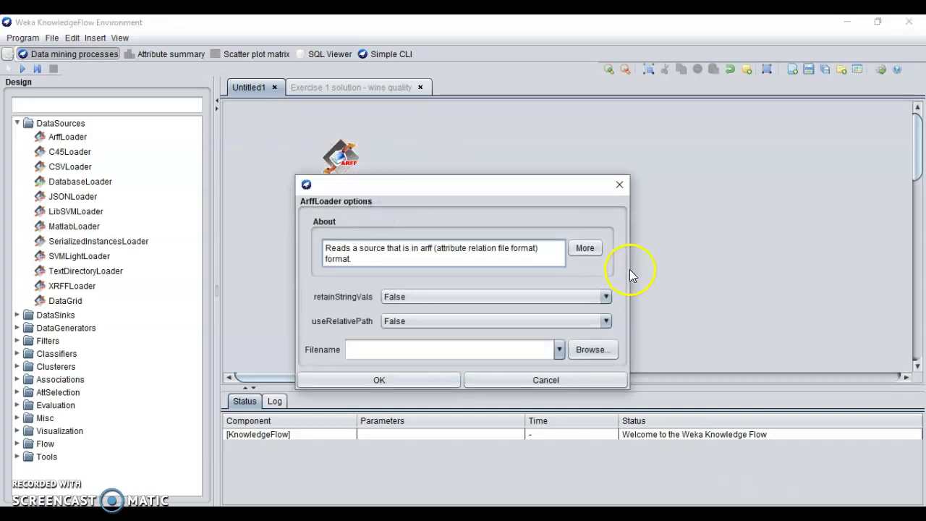
left_click(594, 350)
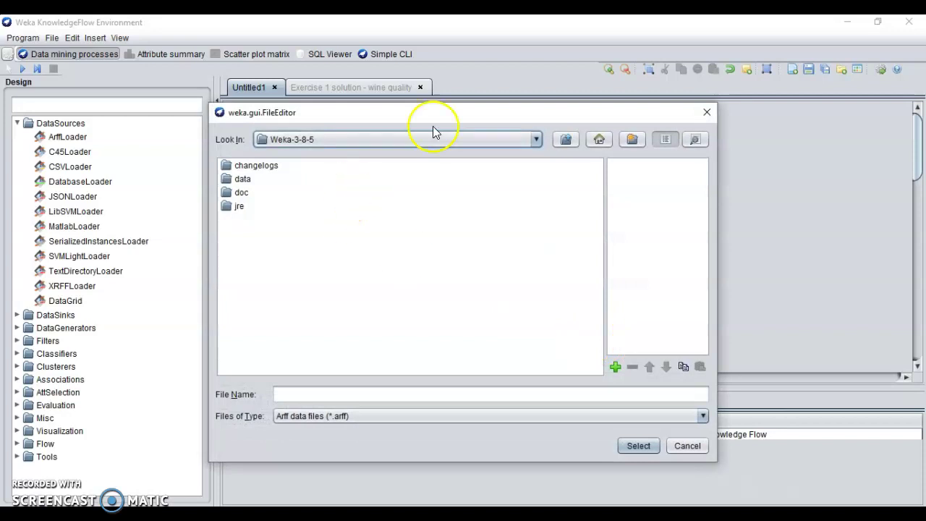
left_click(535, 139)
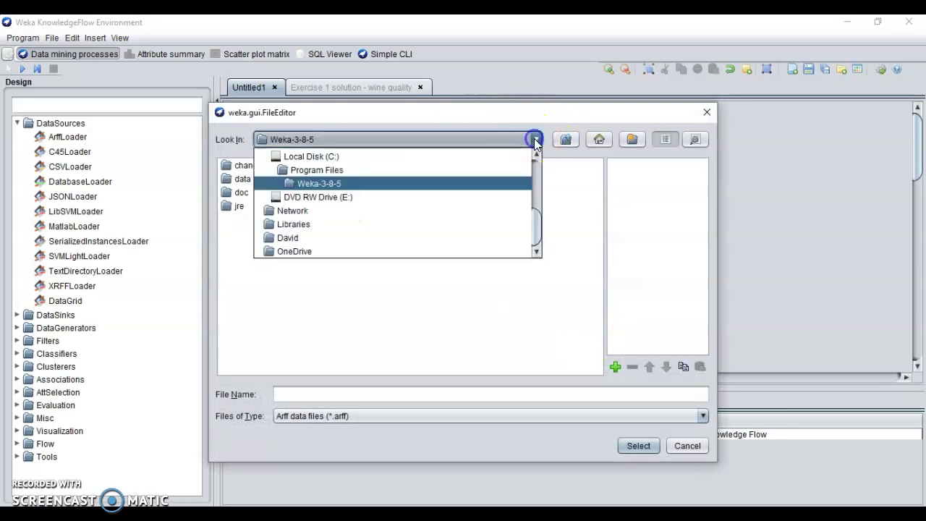
left_click(319, 239)
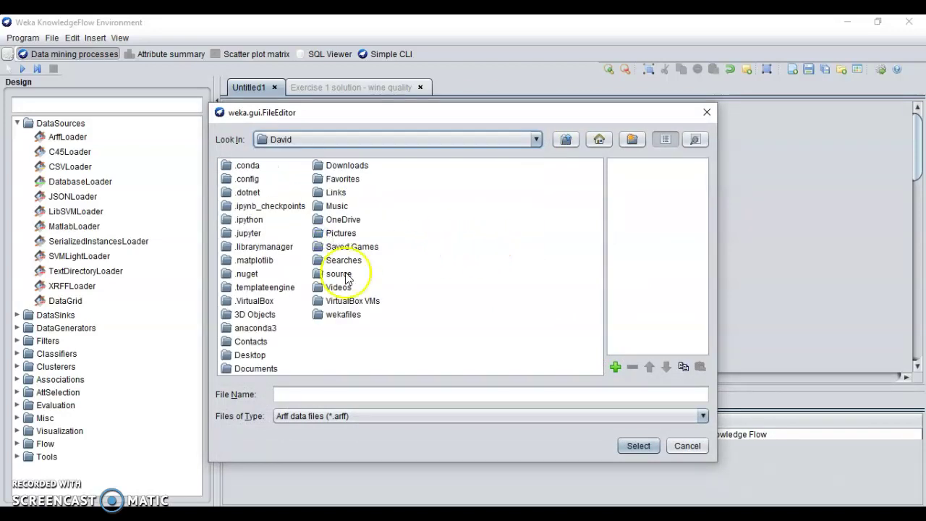
left_click(262, 370)
left_click(262, 370)
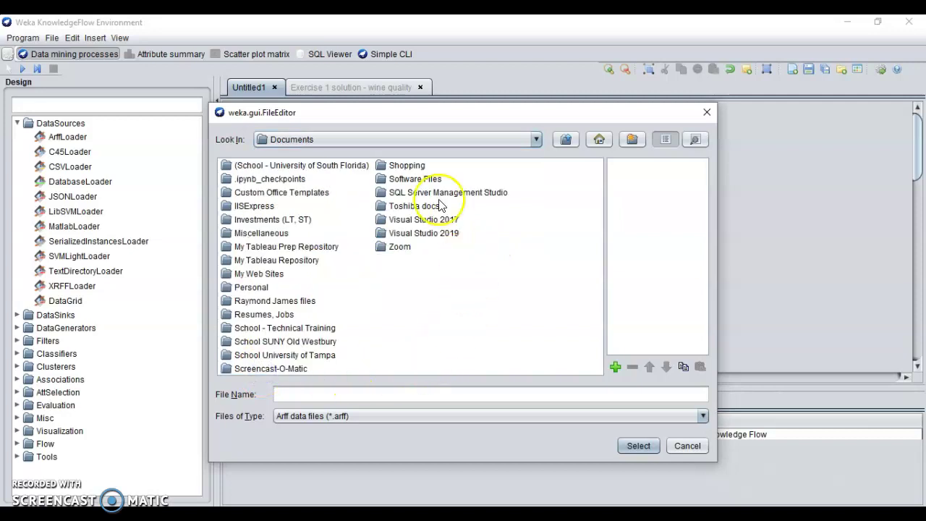
- Browse through (School - University of South Florida) and COURSES to the 2021 Fall Semester folder
double_click(298, 169)
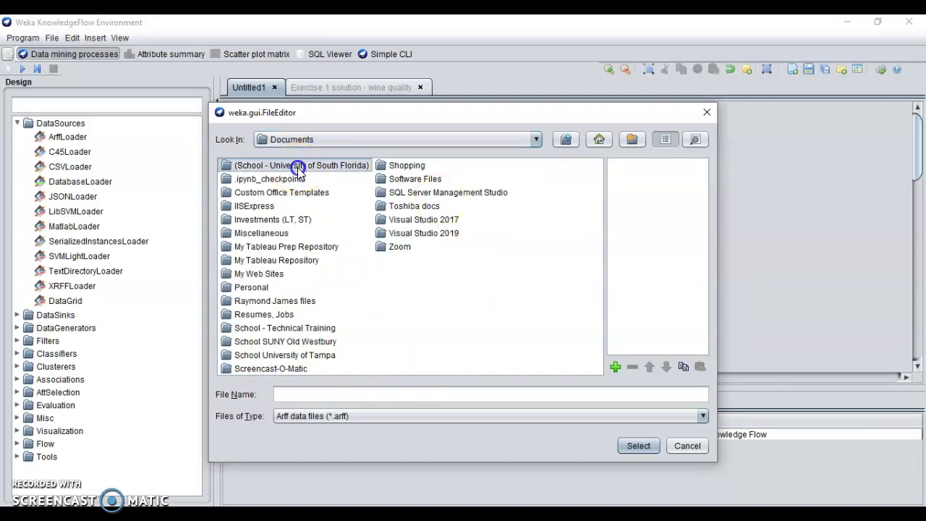
double_click(265, 181)
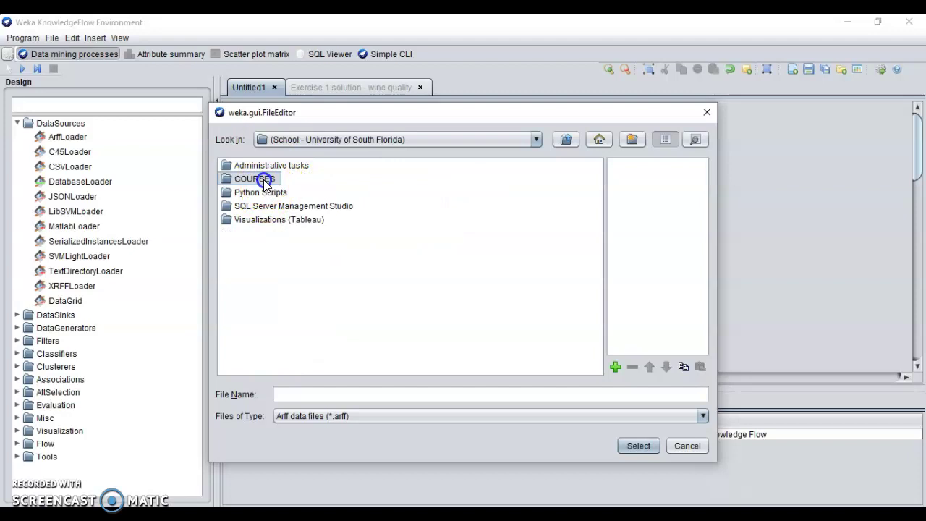
double_click(269, 193)
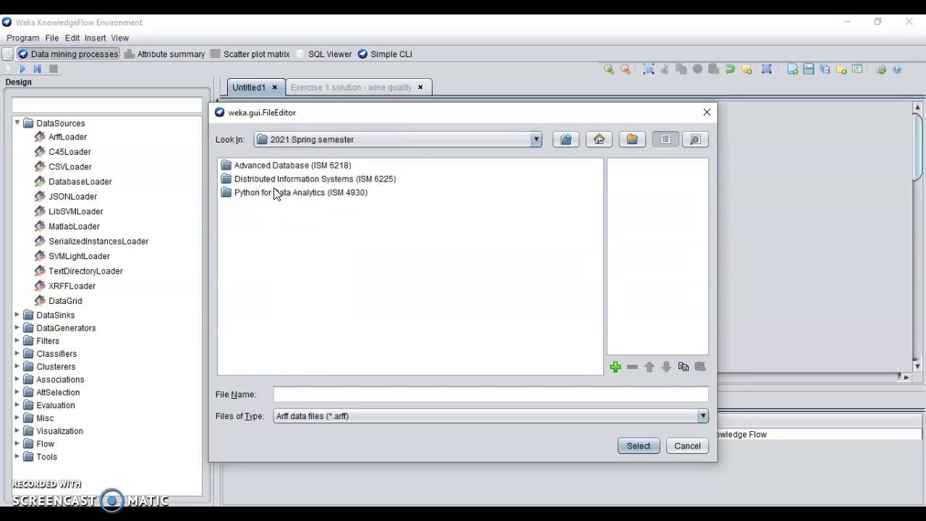
left_click(566, 139)
left_click(274, 181)
double_click(274, 181)
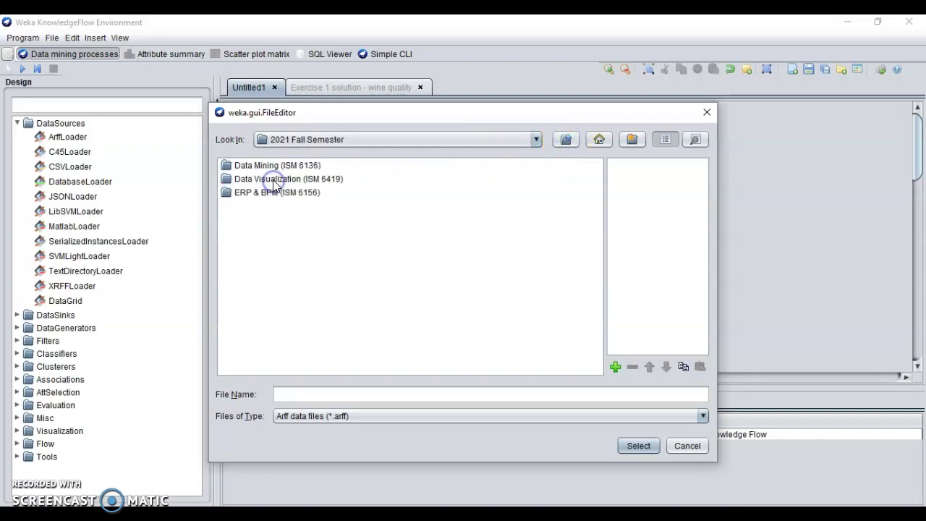
- Load red wine quality.arff from Data Mining (ISM 6136), Module 3 - decision tree induction, Exercise 1 into the ArffLoader and accept its options
double_click(276, 166)
left_click(275, 192)
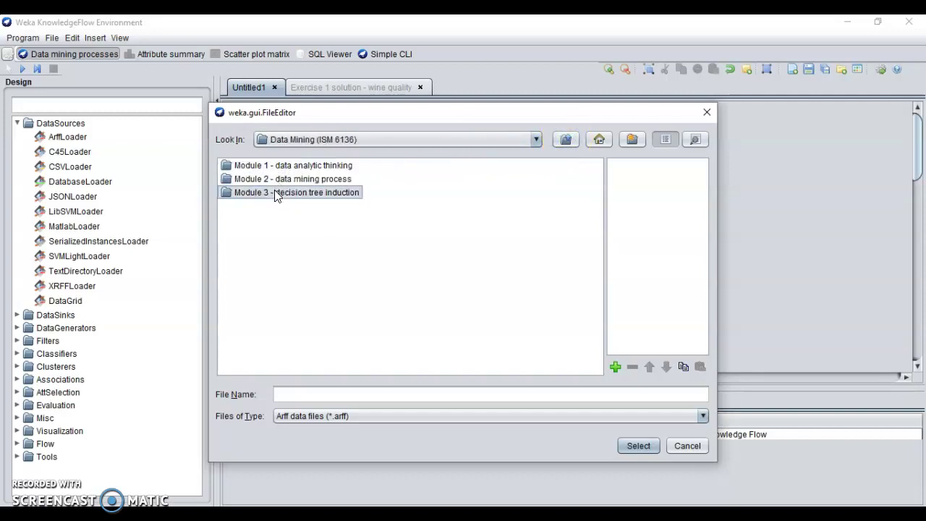
double_click(275, 192)
double_click(254, 165)
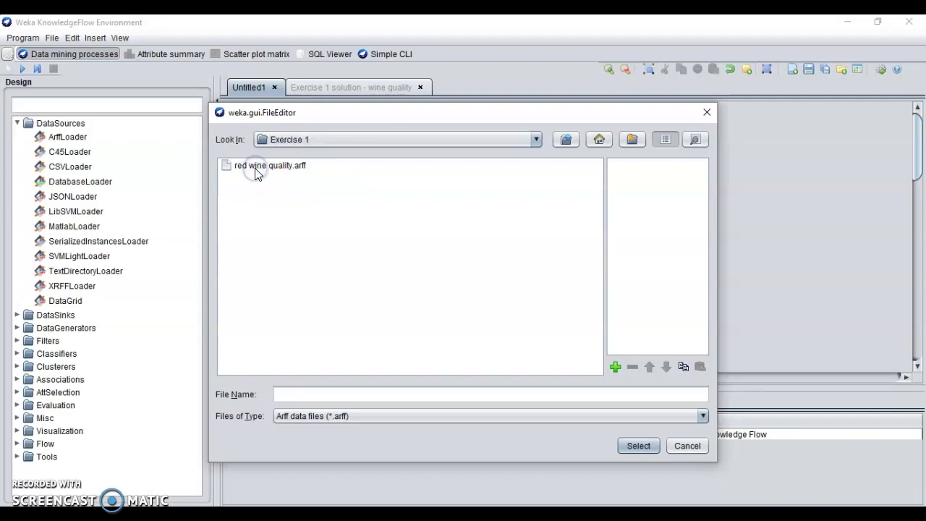
double_click(288, 166)
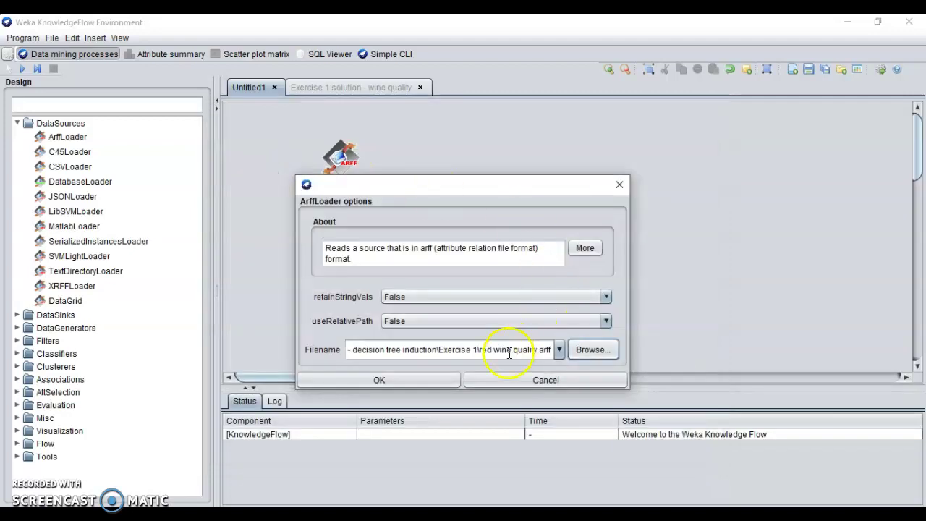
left_click(405, 384)
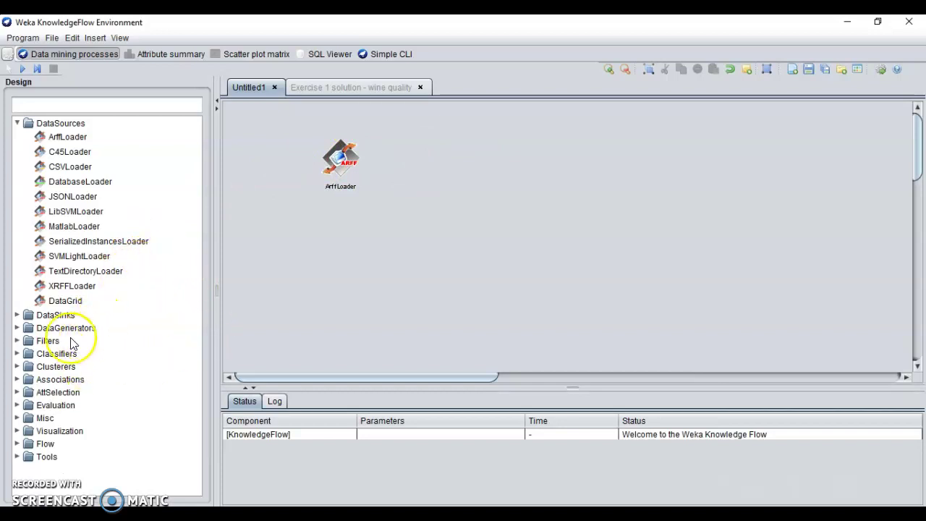
left_click(16, 353)
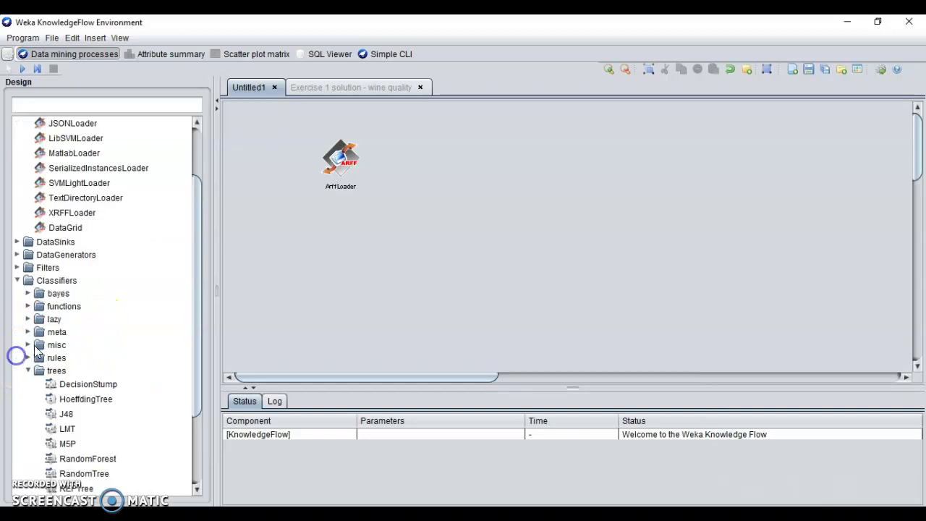
scroll(123, 322, "down", 2)
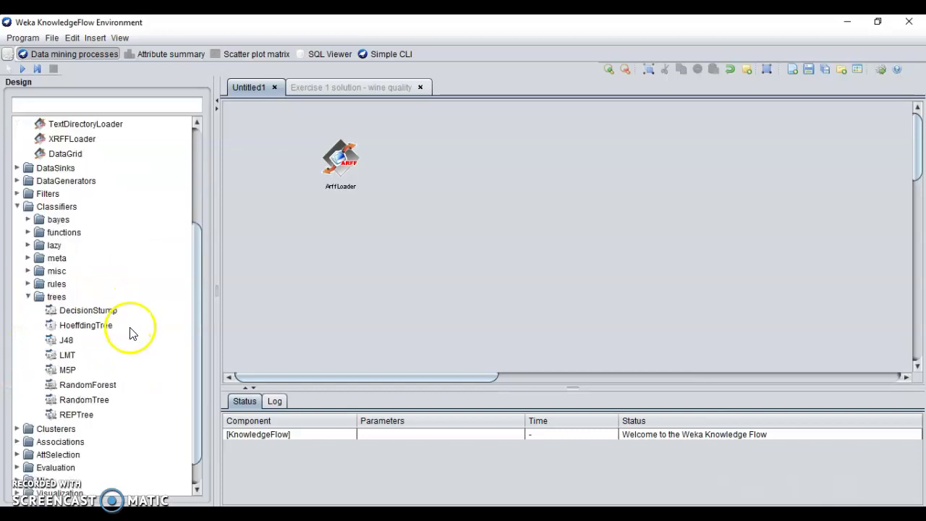
left_click(17, 206)
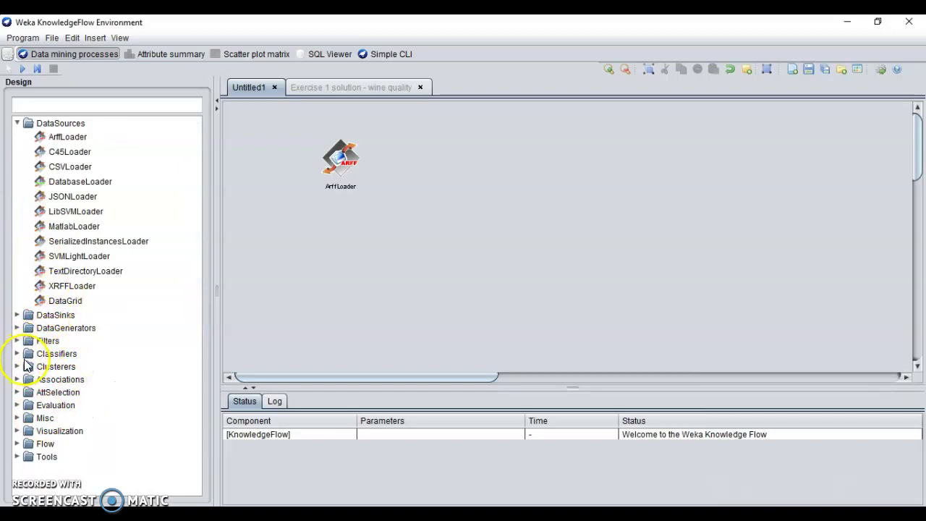
- Add a ClassAssigner from the Evaluation components to the right of the ArffLoader
left_click(17, 405)
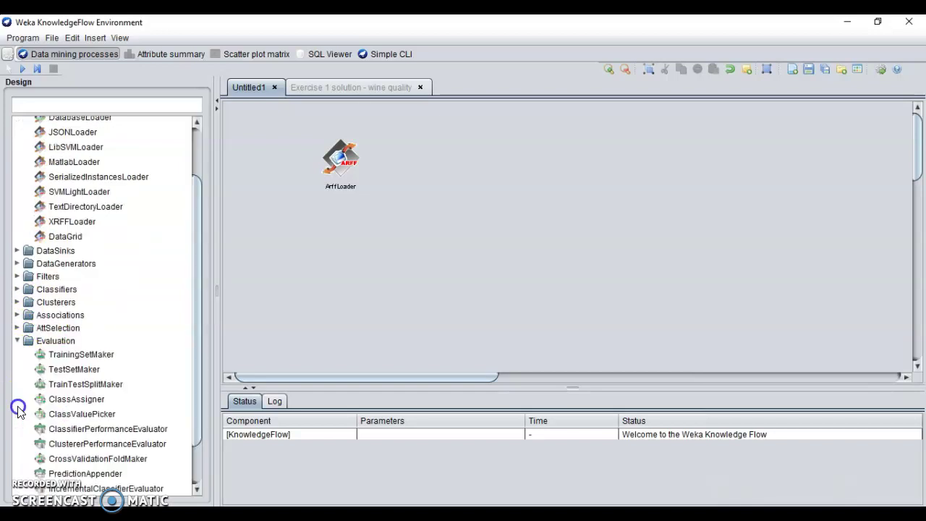
scroll(94, 349, "down", 1)
left_click(77, 347)
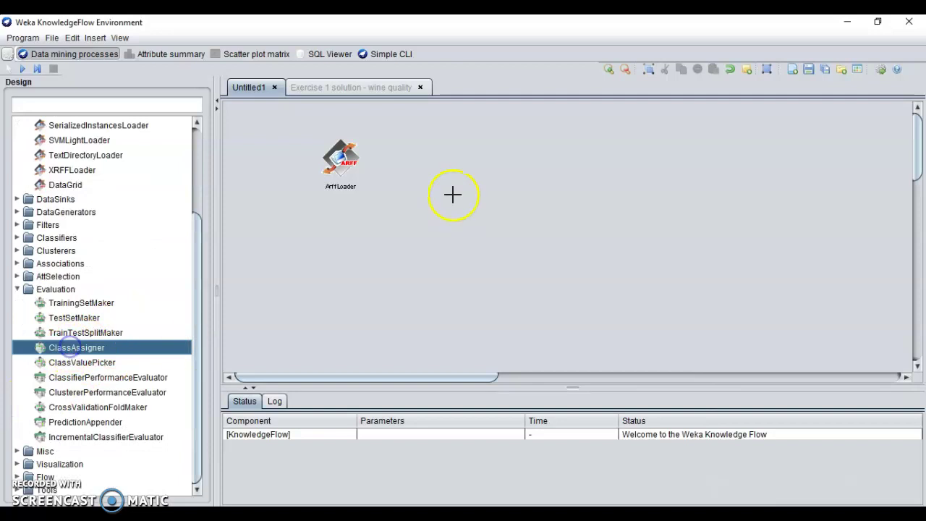
left_click(452, 162)
- Connect the ArffLoader to the ClassAssigner with a dataSet connection and align the ClassAssigner level with the loader
right_click(348, 172)
left_click(342, 162)
right_click(346, 164)
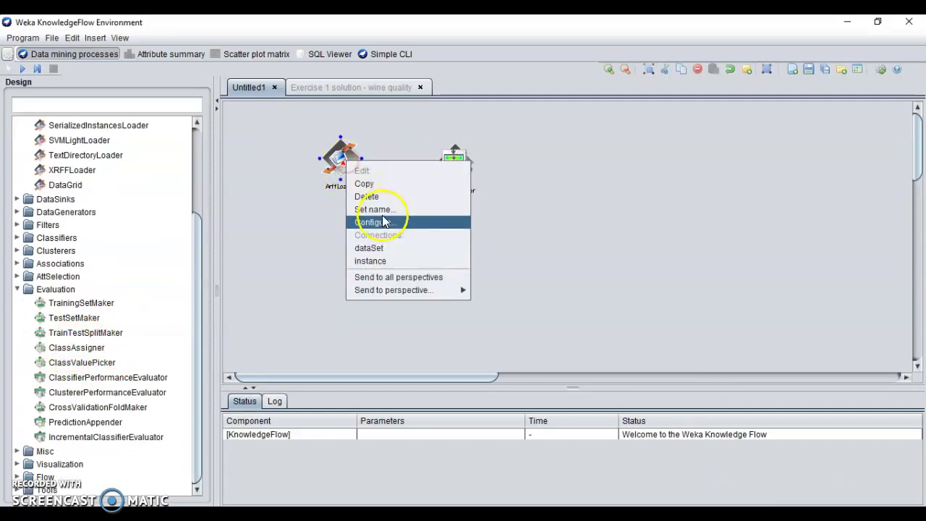
left_click(381, 248)
left_click(455, 165)
left_click_drag(457, 166, 464, 164)
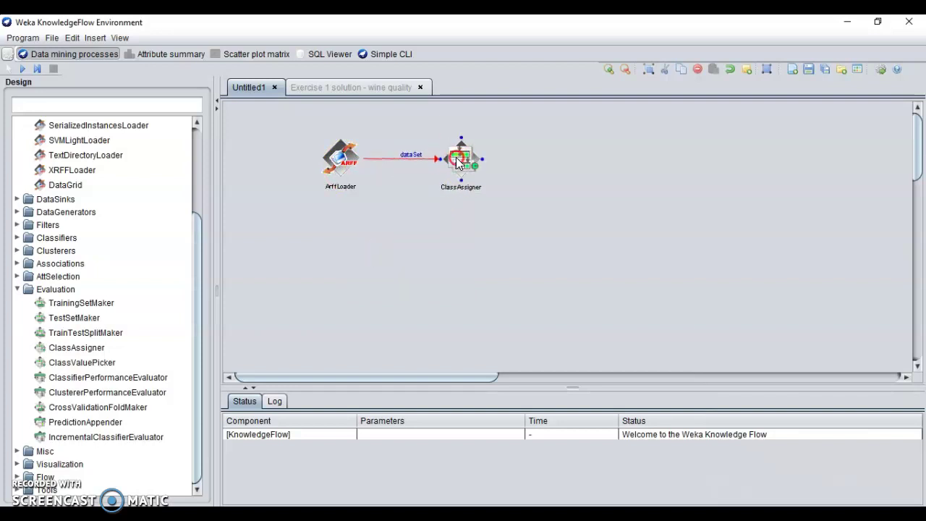
- Configure the ClassAssigner to use (Nom) quality class as the class attribute
right_click(461, 164)
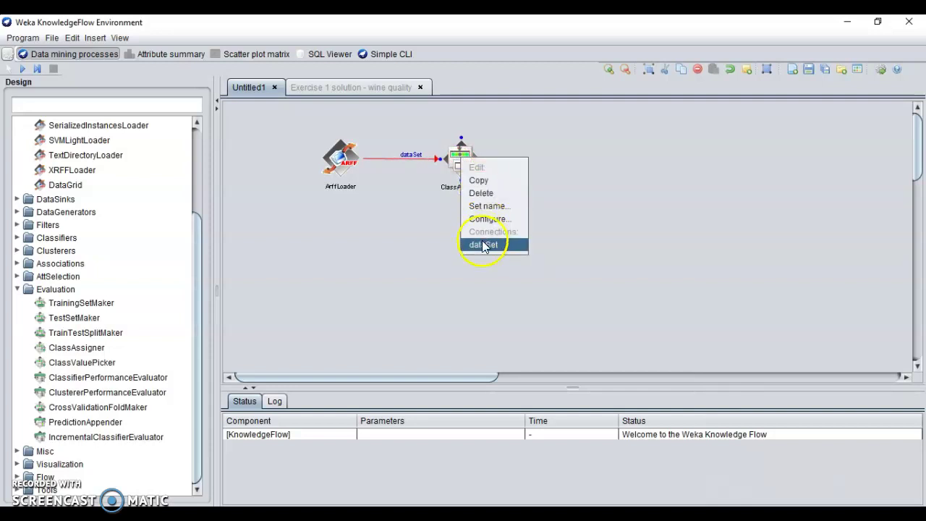
left_click(489, 220)
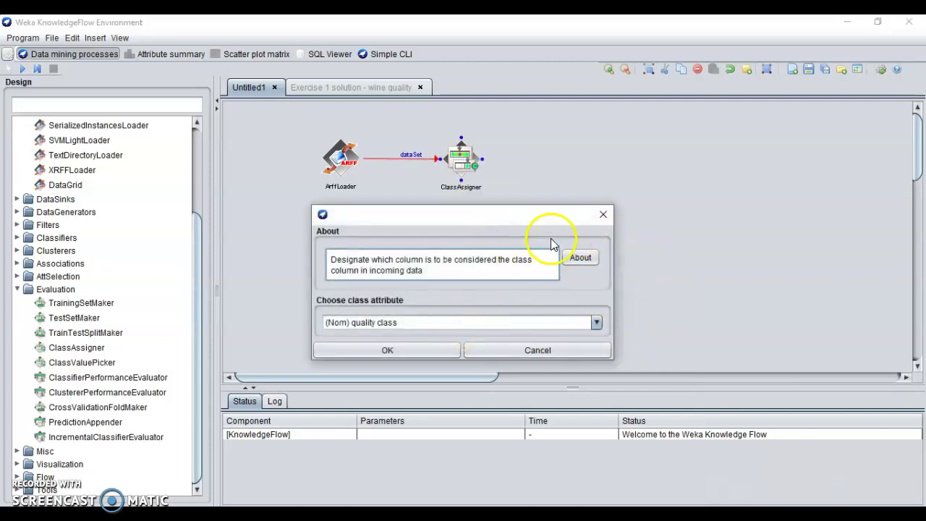
left_click_drag(577, 218, 574, 211)
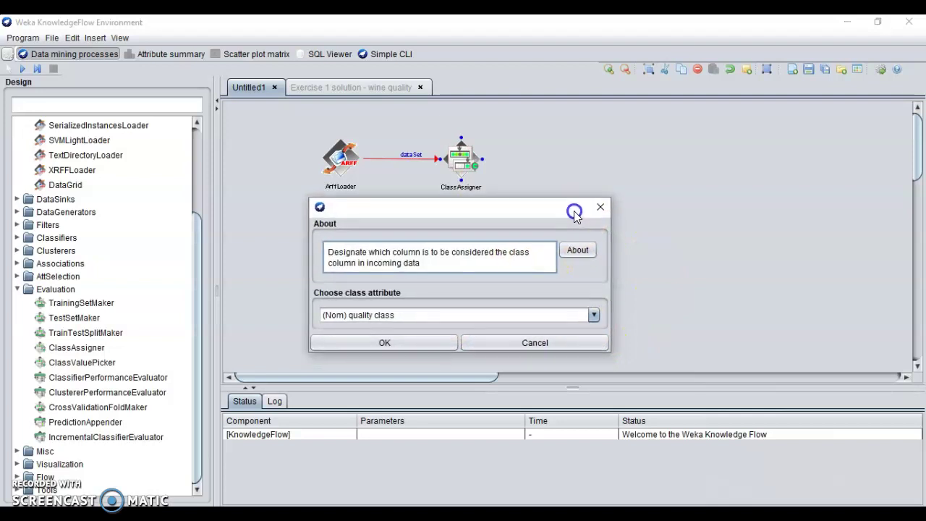
left_click(593, 316)
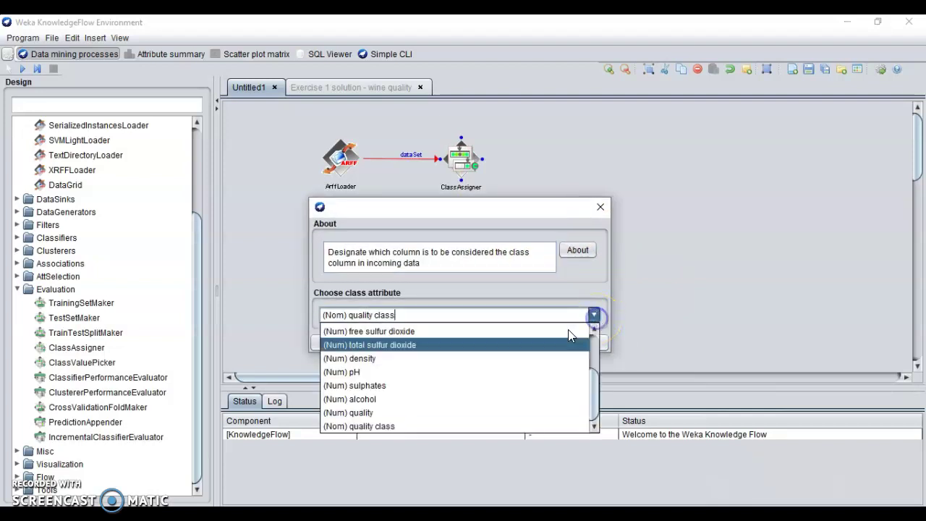
left_click(377, 426)
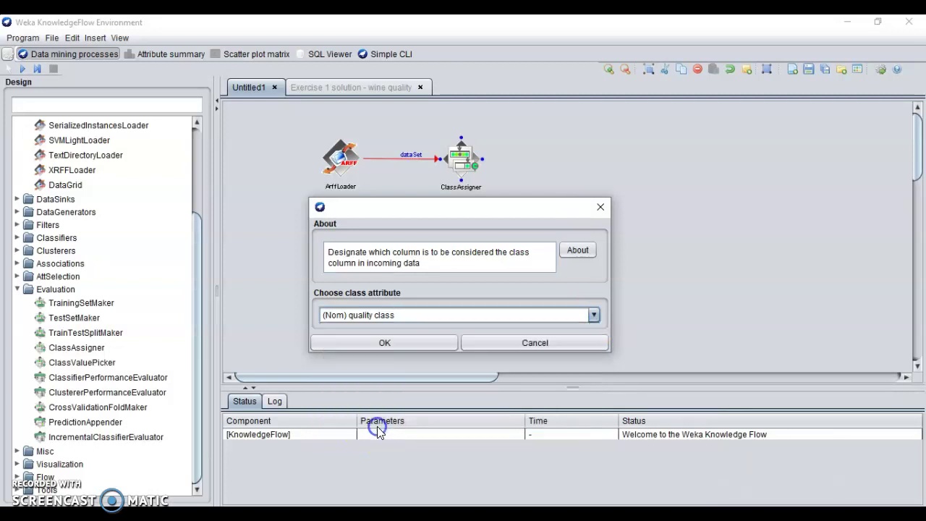
left_click(410, 345)
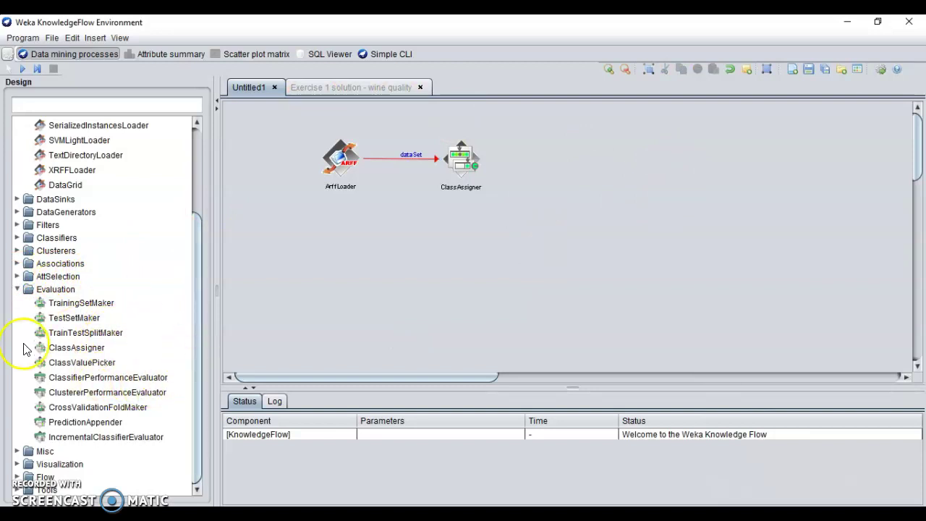
- Add a CrossValidationFoldMaker from the Evaluation components to the right of the ClassAssigner
left_click(87, 409)
left_click(87, 409)
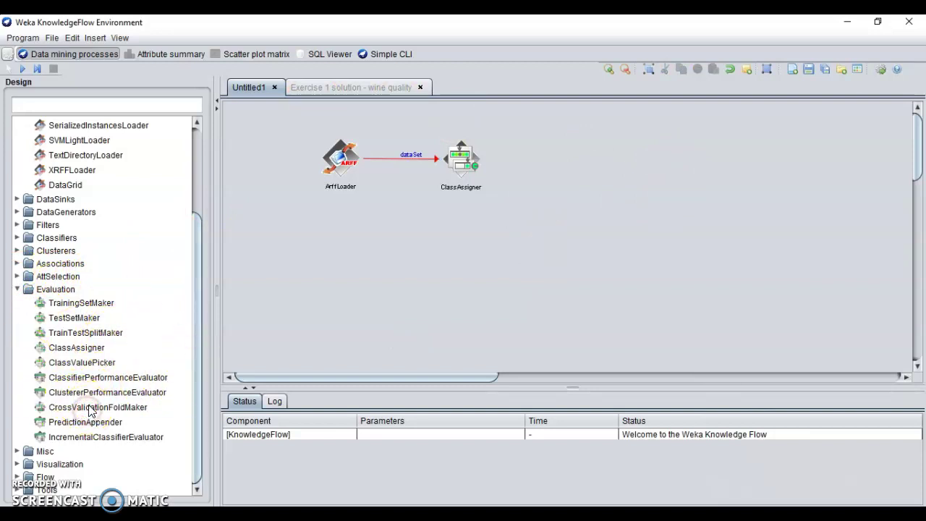
left_click(87, 408)
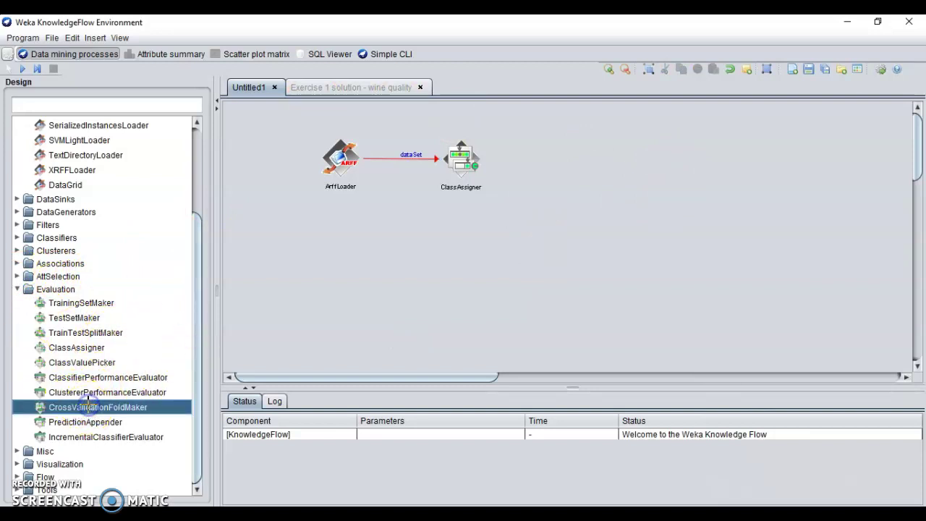
left_click(565, 180)
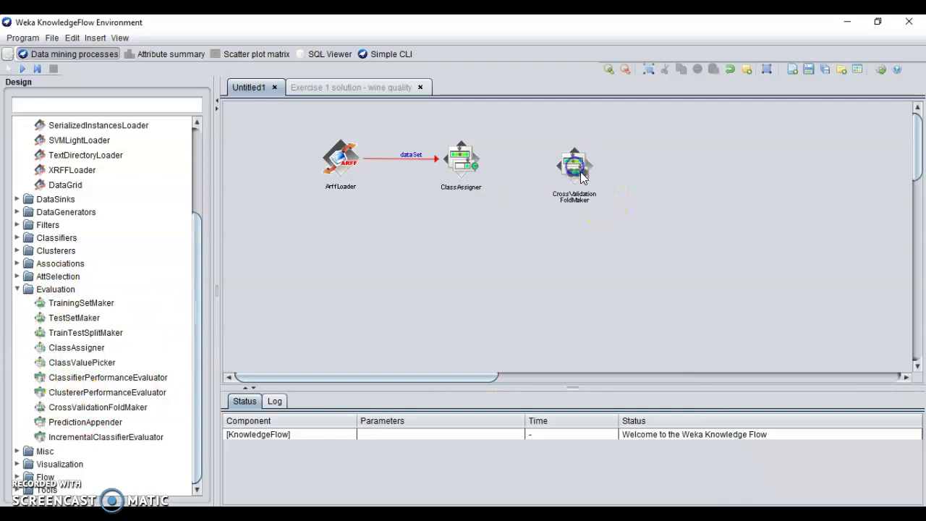
- Connect the ClassAssigner to the CrossValidationFoldMaker with a dataSet connection and align the fold maker with the row
right_click(460, 165)
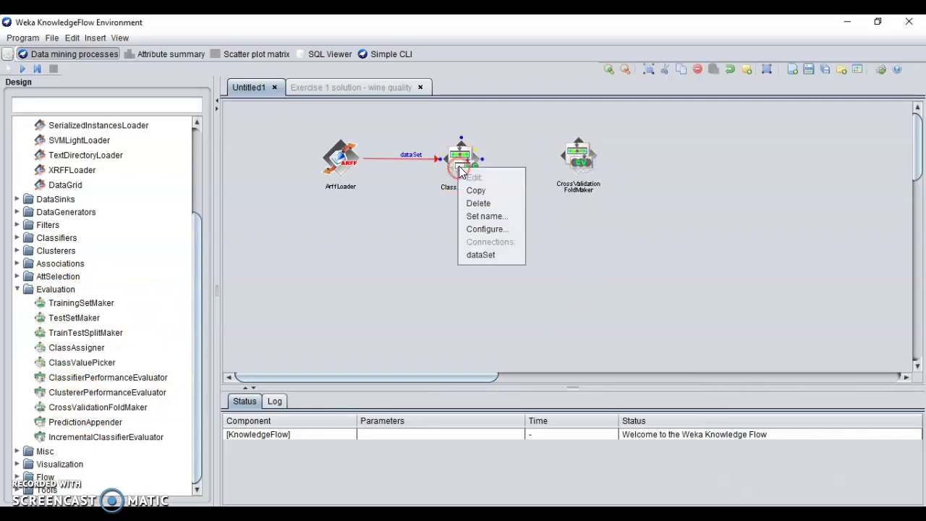
left_click(484, 255)
left_click(577, 161)
left_click_drag(582, 161, 587, 165)
left_click(588, 163)
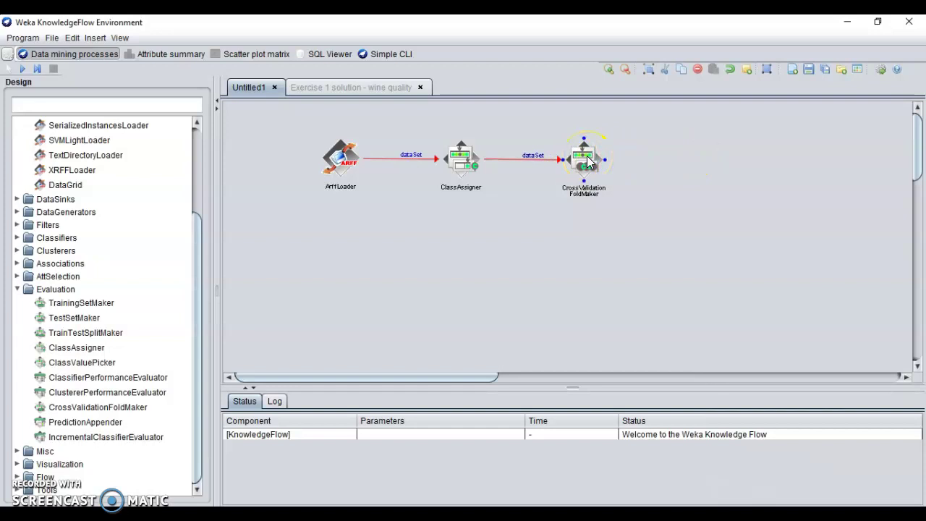
- Review the CrossValidationFoldMaker options, including its number of folds, and close them without changes
right_click(588, 162)
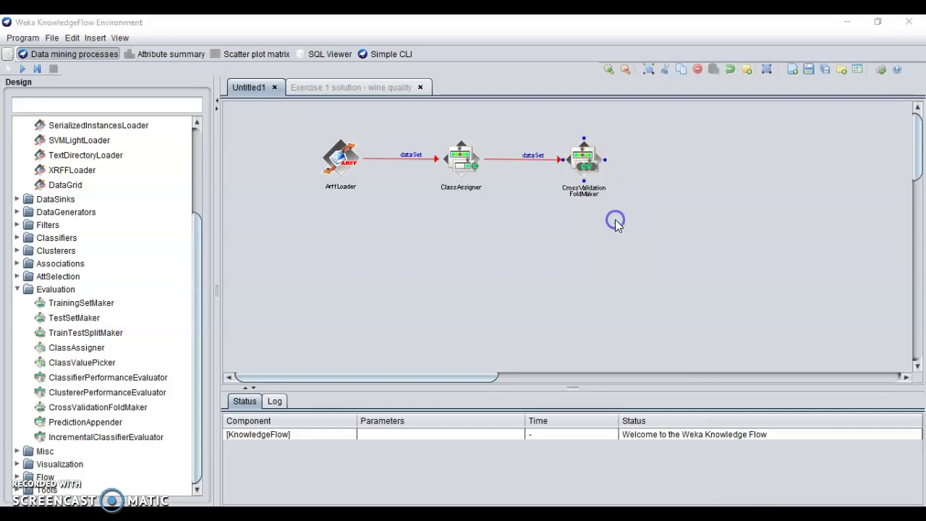
left_click(615, 218)
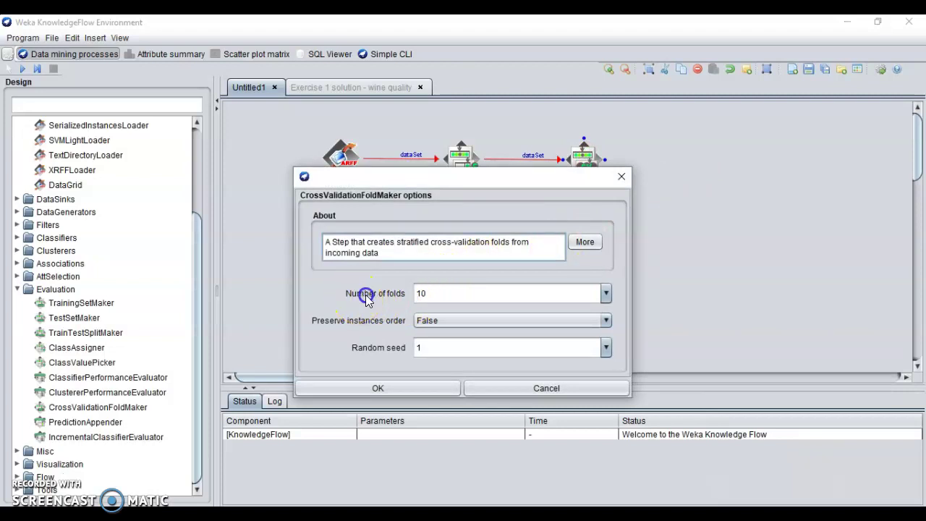
left_click(449, 292)
left_click(623, 177)
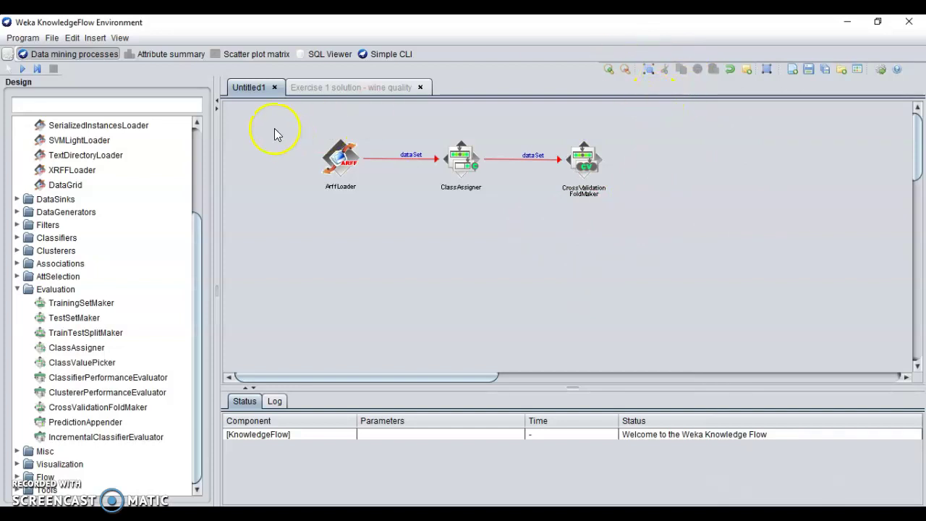
- Add a J48 classifier from the trees group of Classifiers to the right of the CrossValidationFoldMaker
left_click_drag(200, 249, 205, 150)
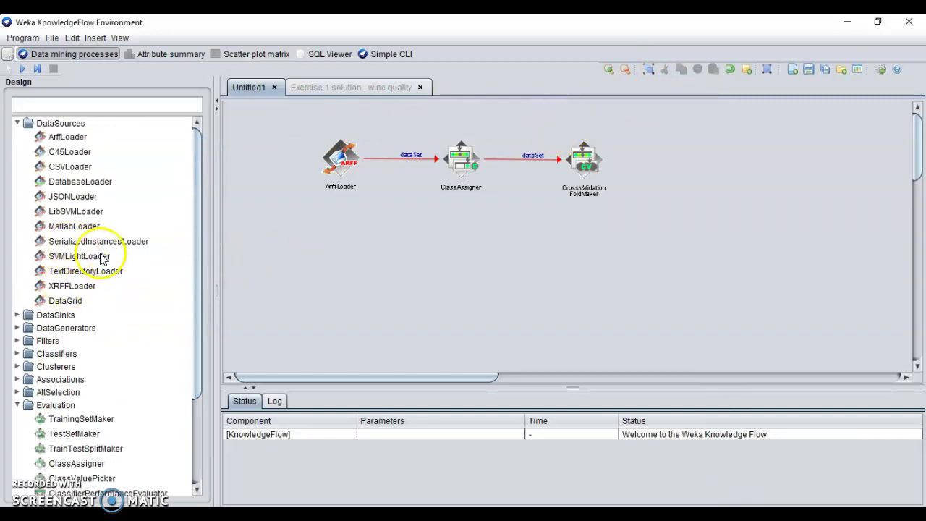
scroll(86, 268, "down", 2)
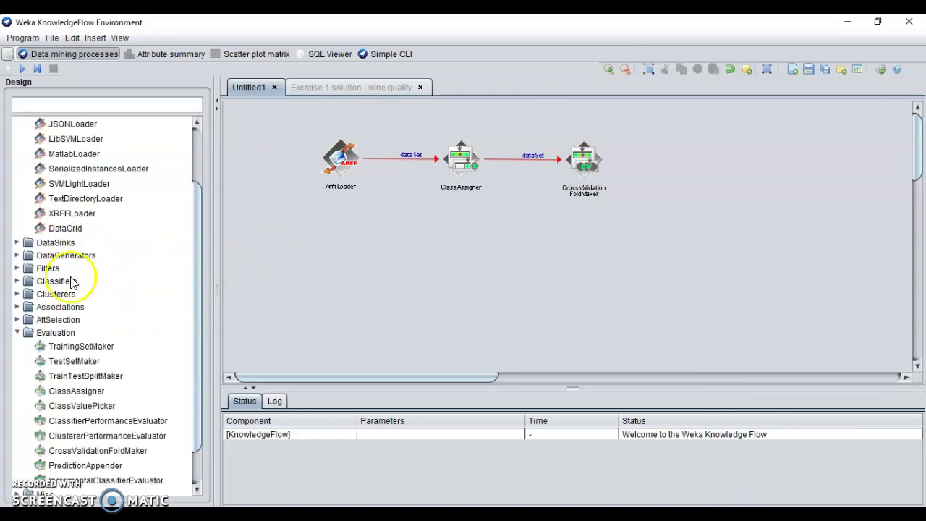
left_click(17, 281)
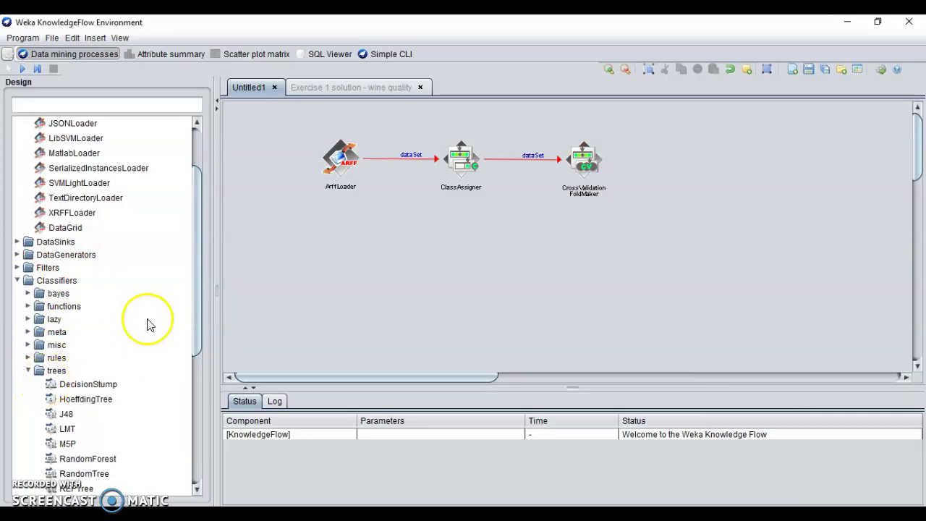
scroll(155, 311, "down", 2)
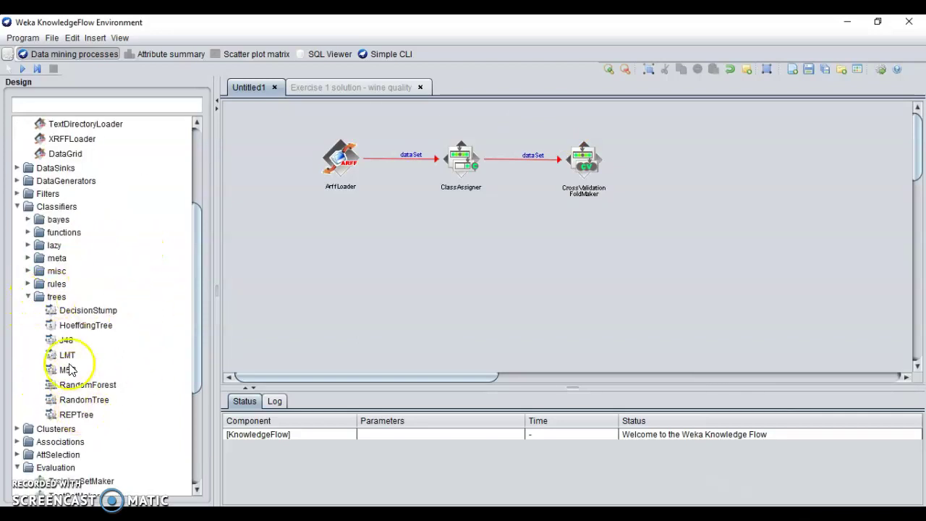
left_click(65, 340)
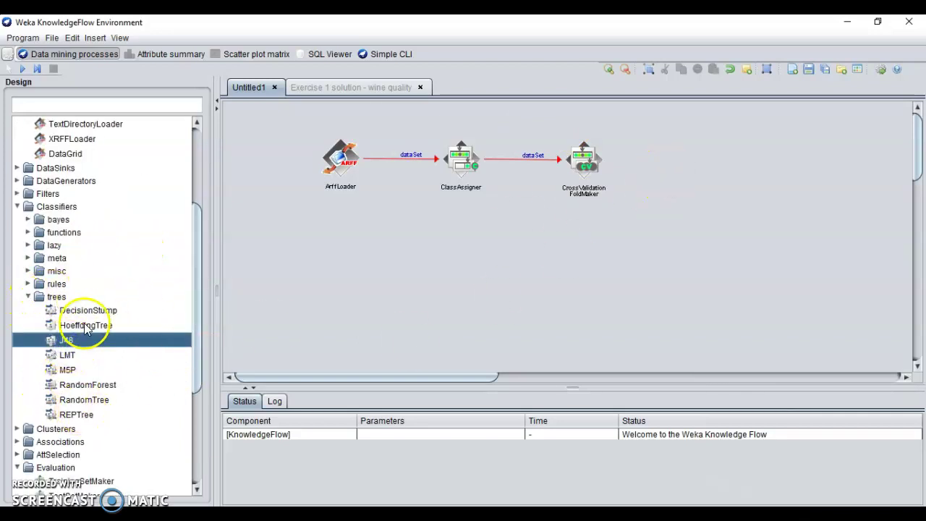
left_click(69, 342)
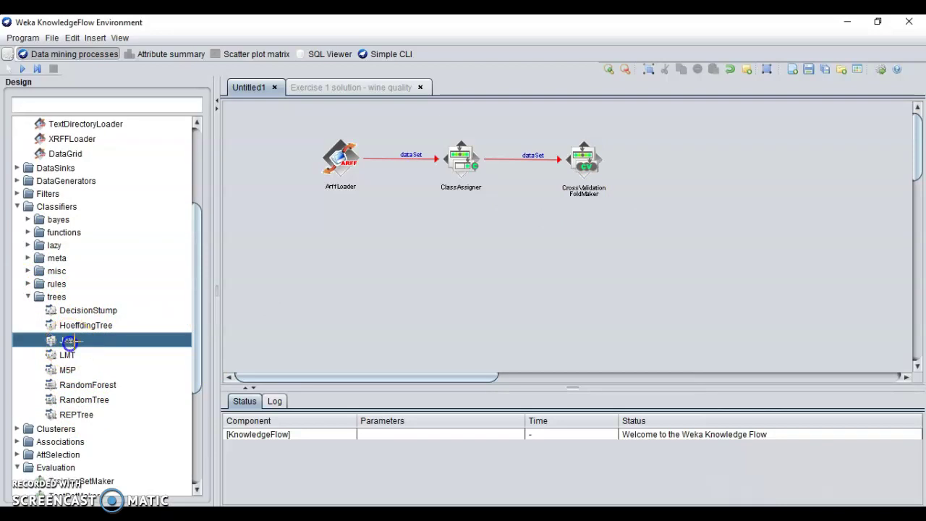
left_click(715, 172)
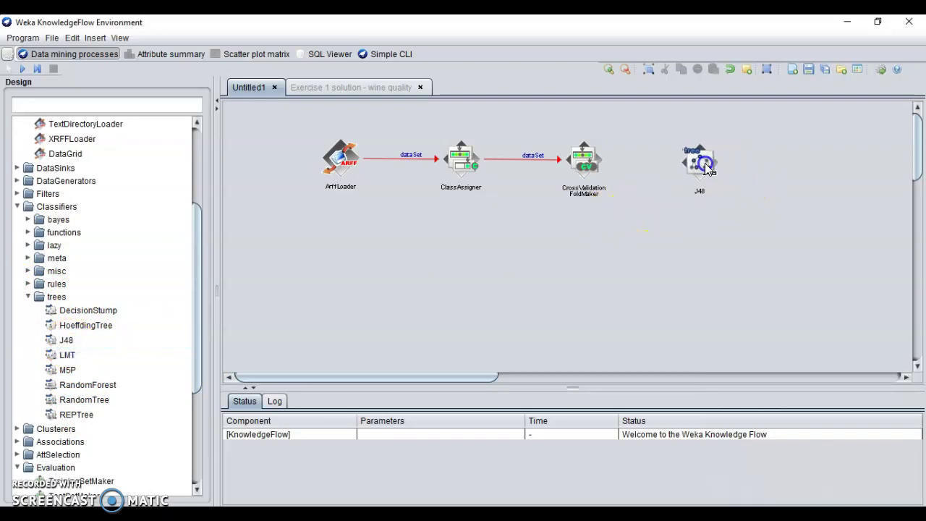
- Connect the CrossValidationFoldMaker to J48 with trainingSet and testSet connections and align J48 with the row
right_click(589, 166)
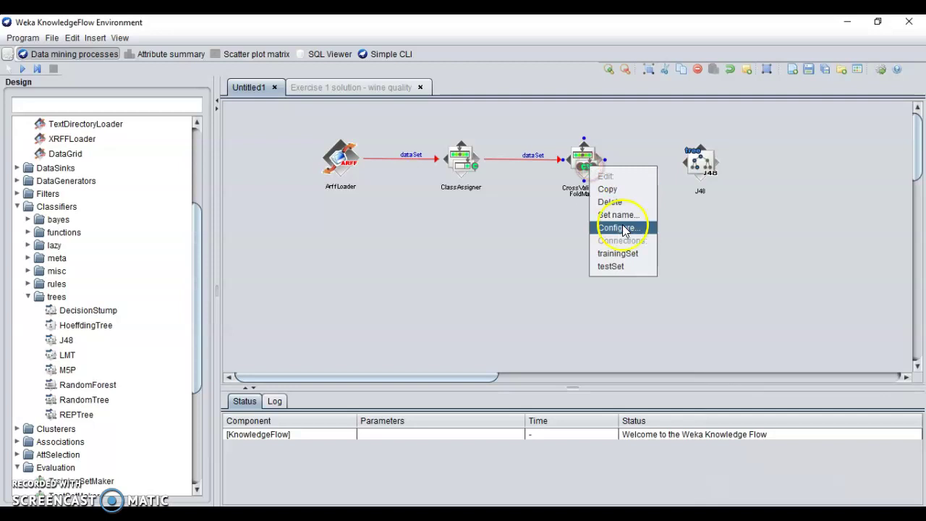
left_click(618, 253)
left_click(701, 163)
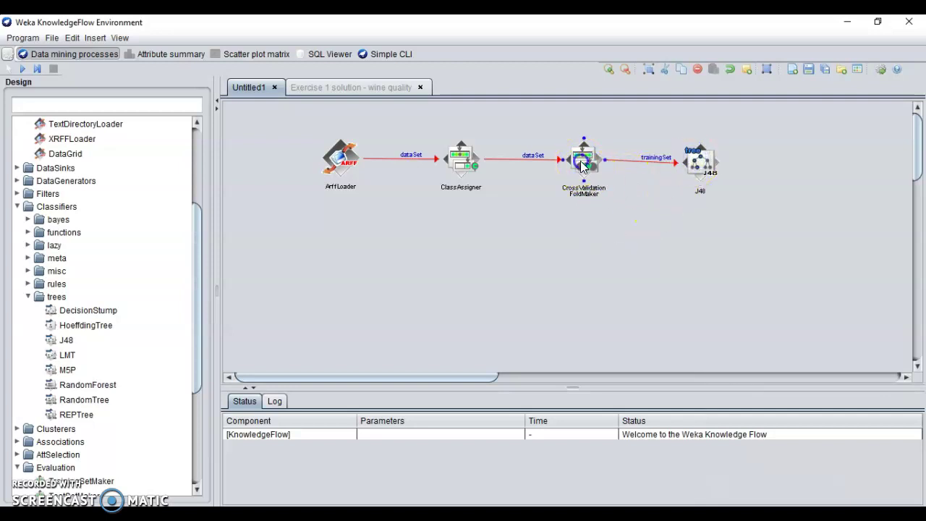
right_click(583, 166)
left_click(598, 260)
left_click(700, 165)
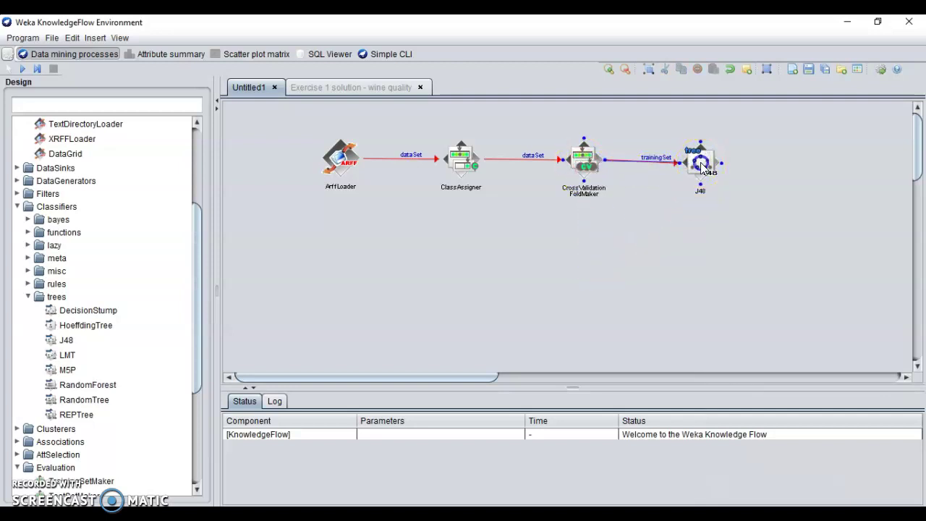
left_click(712, 161)
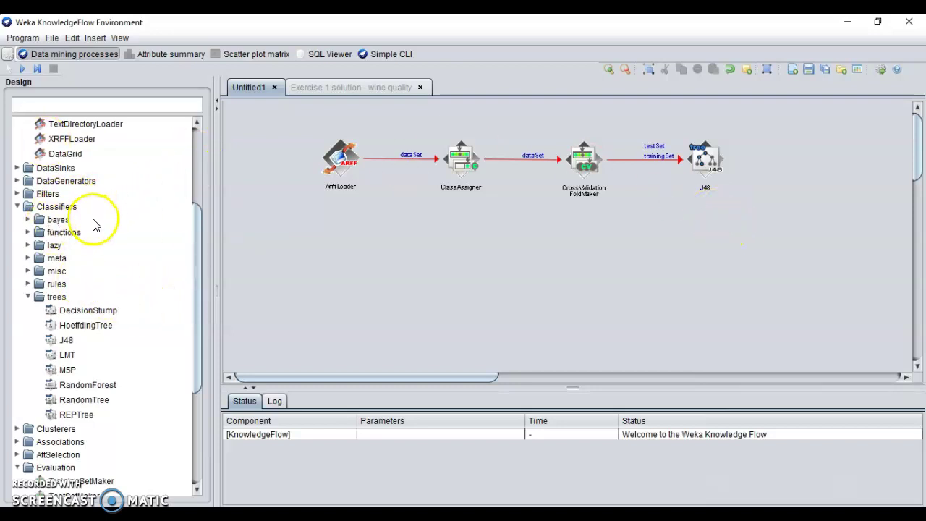
- Add a ClassifierPerformanceEvaluator from the Evaluation components below J48
scroll(104, 207, "down", 2)
scroll(92, 397, "down", 2)
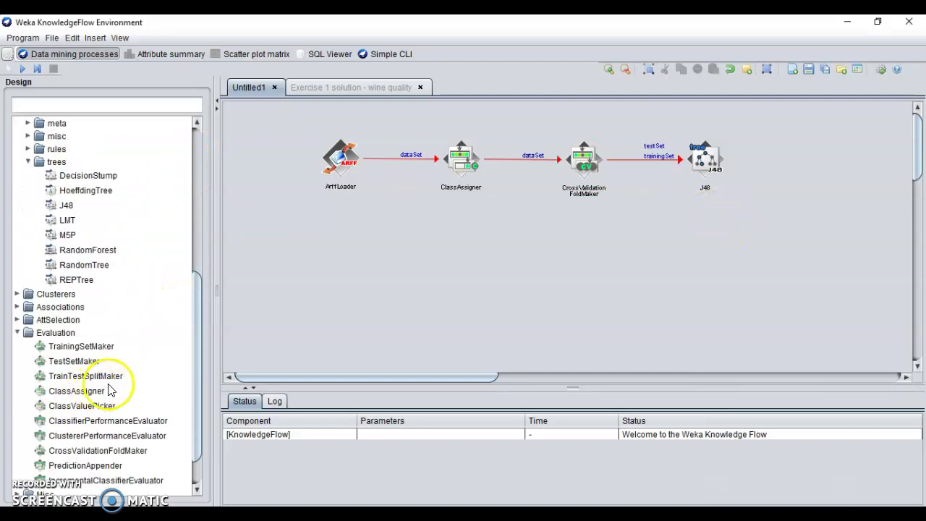
left_click(94, 423)
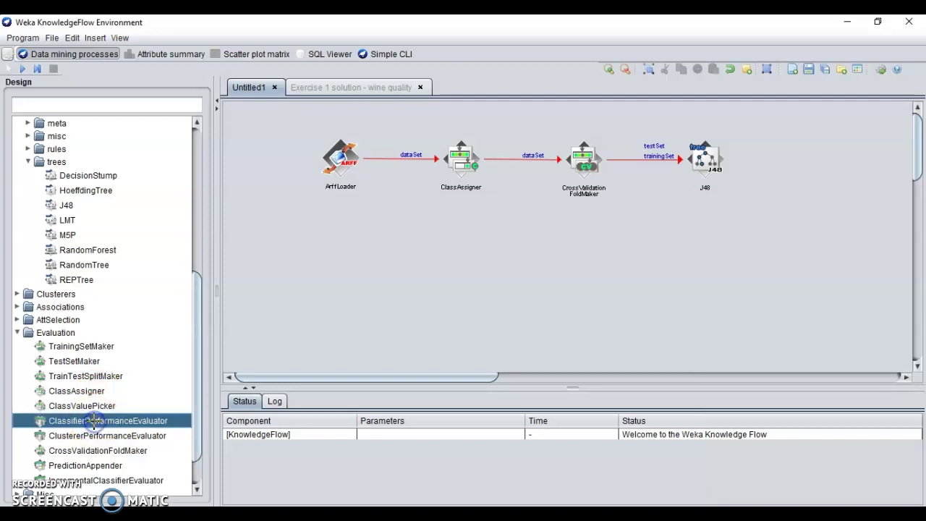
left_click(717, 255)
left_click_drag(713, 264, 702, 273)
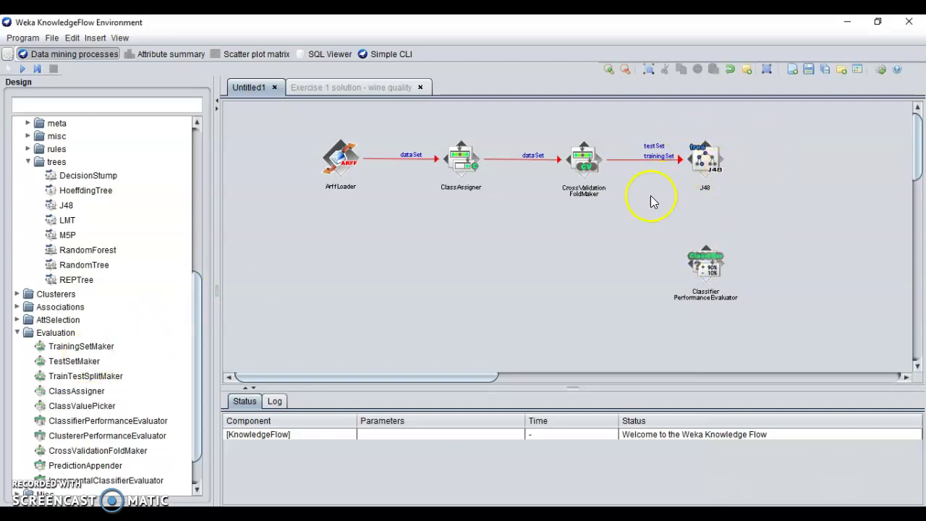
- Connect J48 to the ClassifierPerformanceEvaluator with a batchClassifier connection and move the evaluator to the right of J48, level with the row
right_click(706, 168)
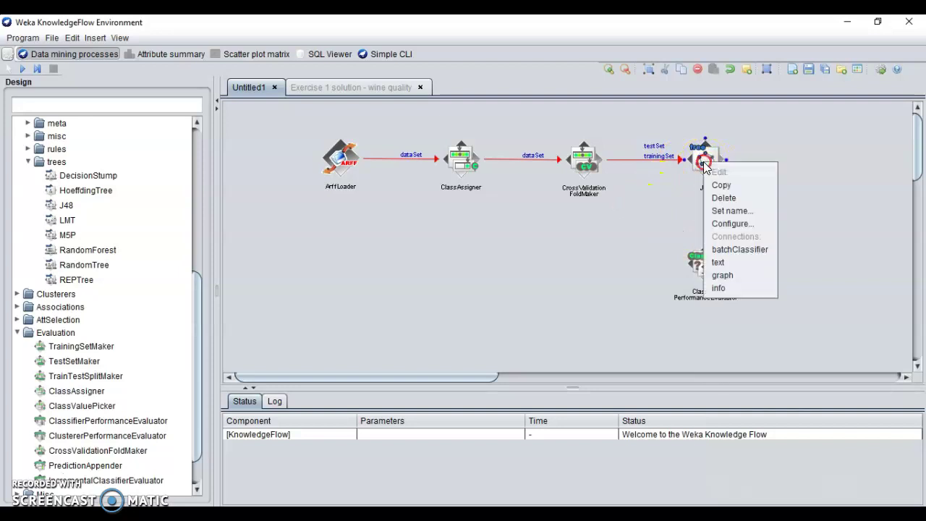
left_click(745, 249)
left_click(712, 277)
left_click_drag(711, 276, 837, 168)
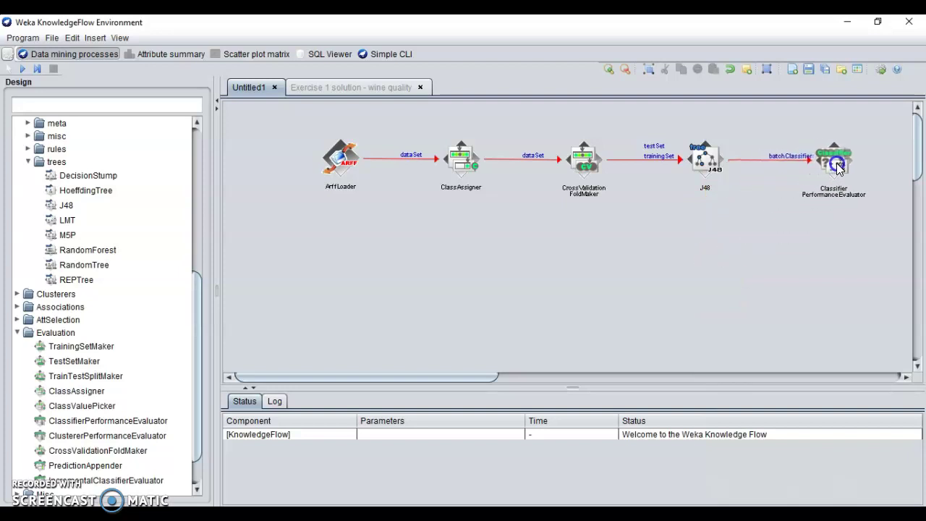
left_click(682, 245)
- Add a TextViewer from the Visualization components below the ClassifierPerformanceEvaluator
scroll(93, 337, "down", 1)
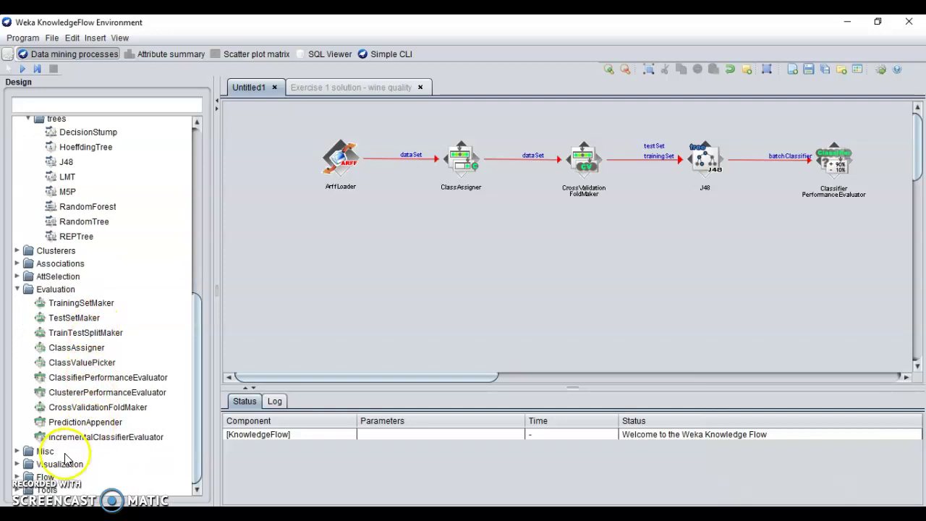
left_click(17, 464)
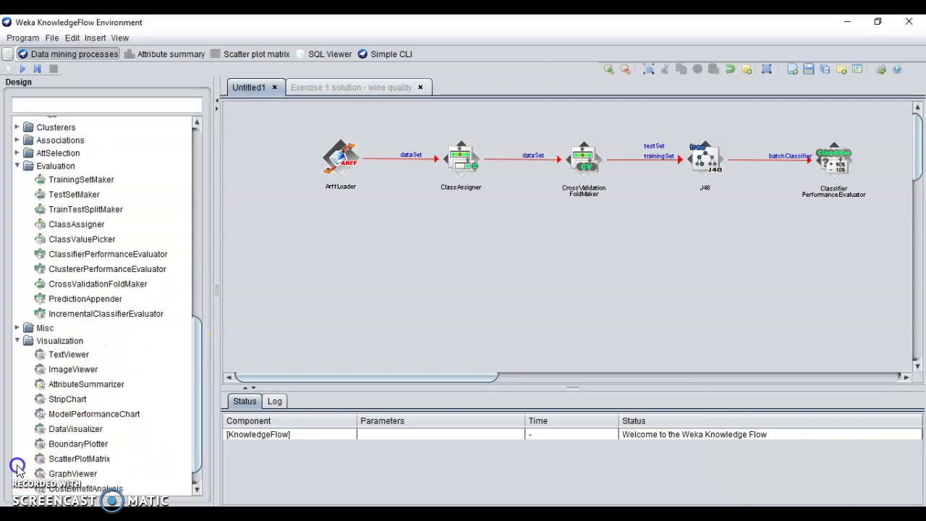
scroll(87, 355, "down", 1)
left_click(72, 328)
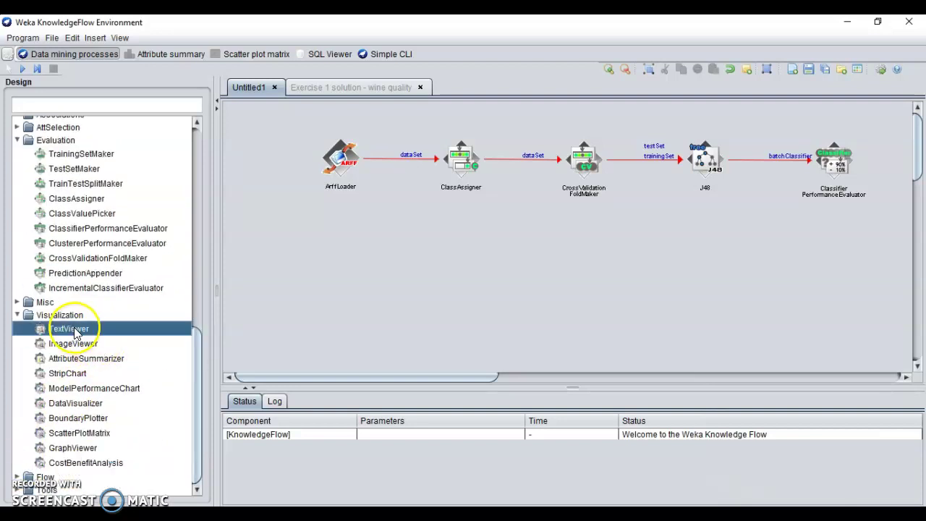
left_click(824, 306)
left_click_drag(828, 310, 837, 284)
left_click(828, 255)
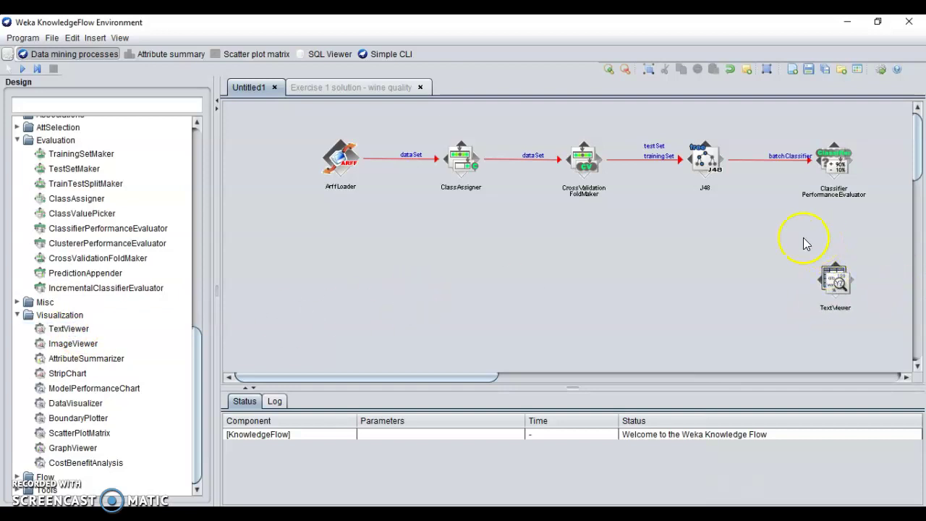
- Add a ModelPerformanceChart from the Visualization components to the left of the TextViewer
left_click(79, 389)
left_click(720, 279)
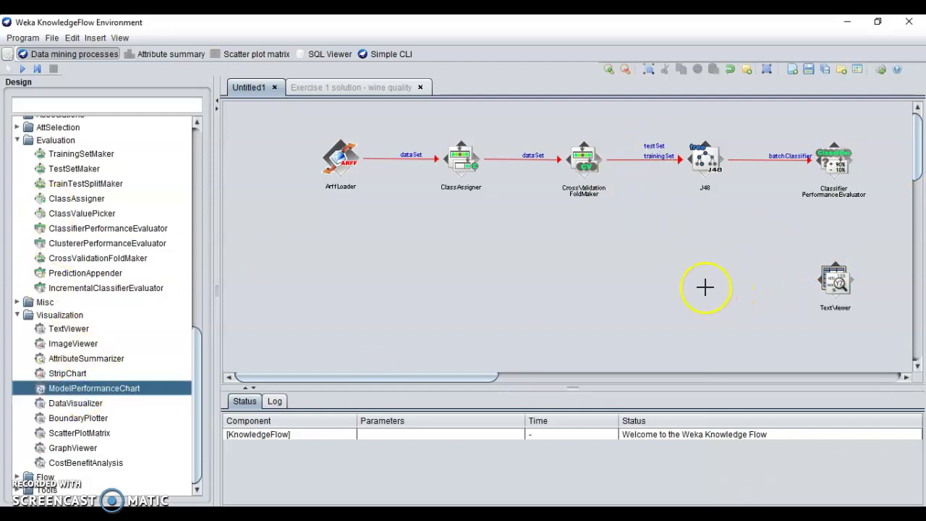
left_click_drag(706, 288, 723, 291)
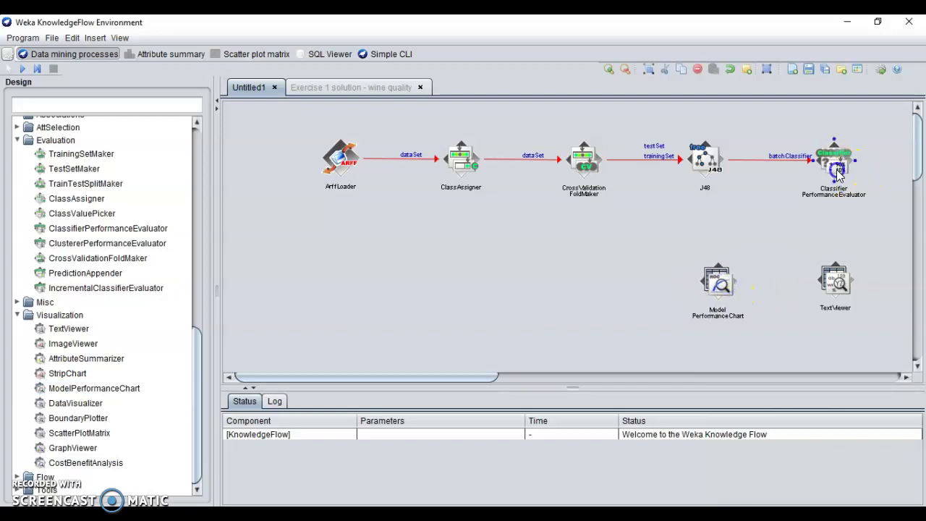
- Connect the ClassifierPerformanceEvaluator to the TextViewer with a text connection and align the viewer beneath the evaluator
right_click(840, 173)
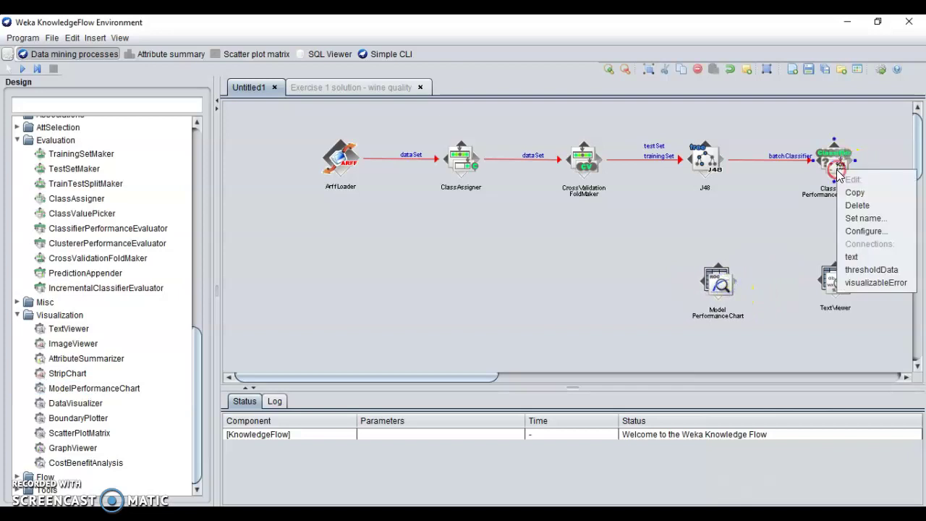
left_click(870, 257)
left_click(834, 286)
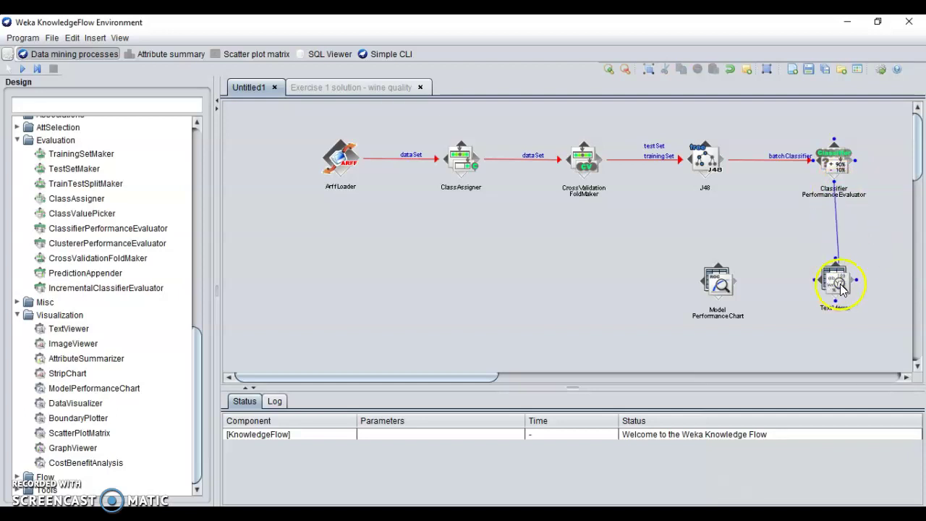
left_click_drag(841, 288, 841, 294)
- Connect the ClassifierPerformanceEvaluator to the ModelPerformanceChart with a visualizableError connection
left_click(836, 163)
right_click(836, 163)
left_click(861, 270)
left_click(720, 289)
left_click(658, 267)
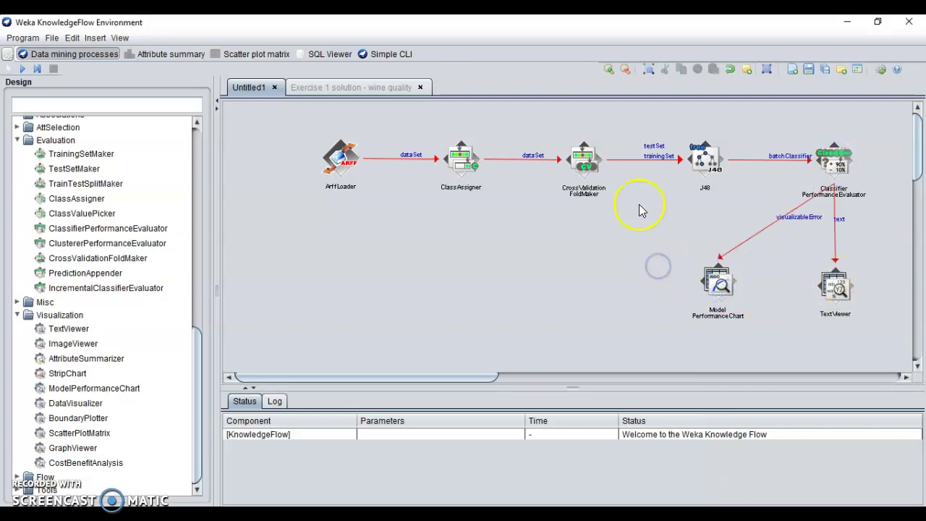
- Run the flow and show the TextViewer results to examine J48's classification summary and confusion matrix
left_click(22, 68)
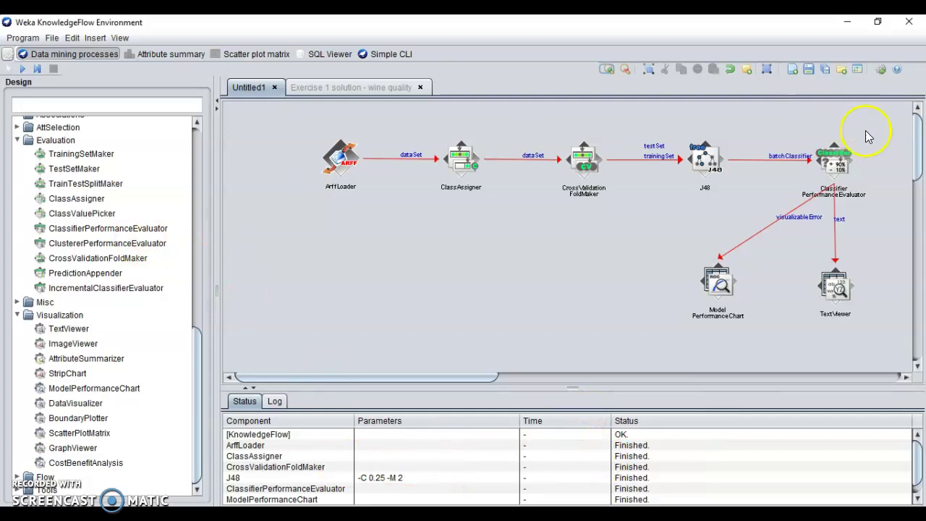
left_click(839, 296)
right_click(841, 301)
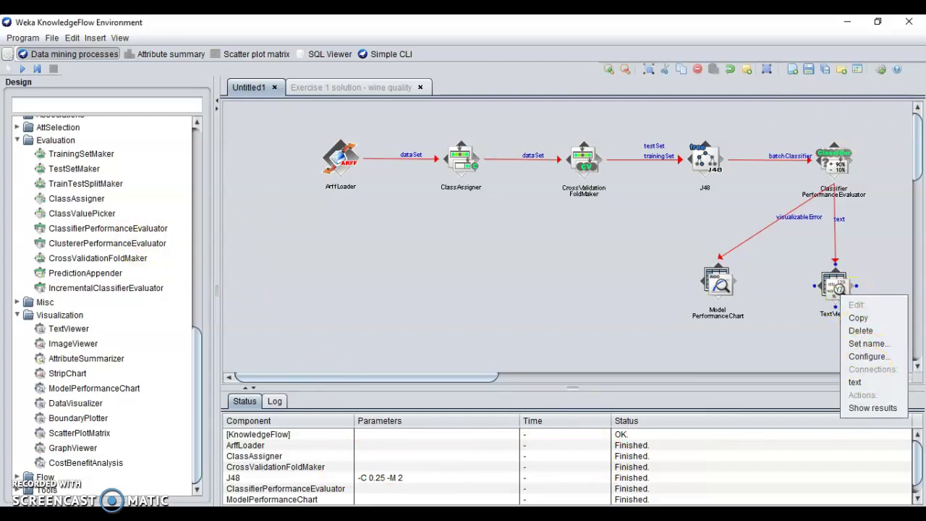
left_click(873, 407)
right_click(841, 312)
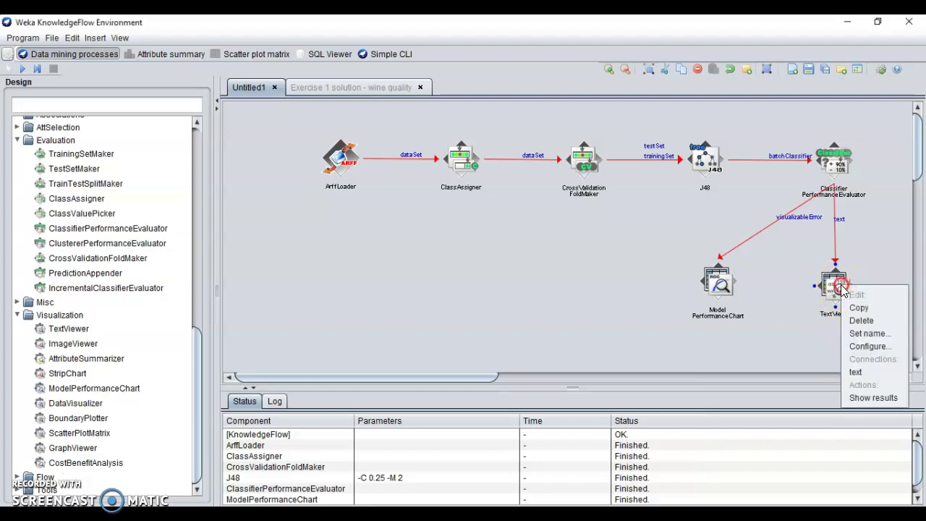
left_click(872, 398)
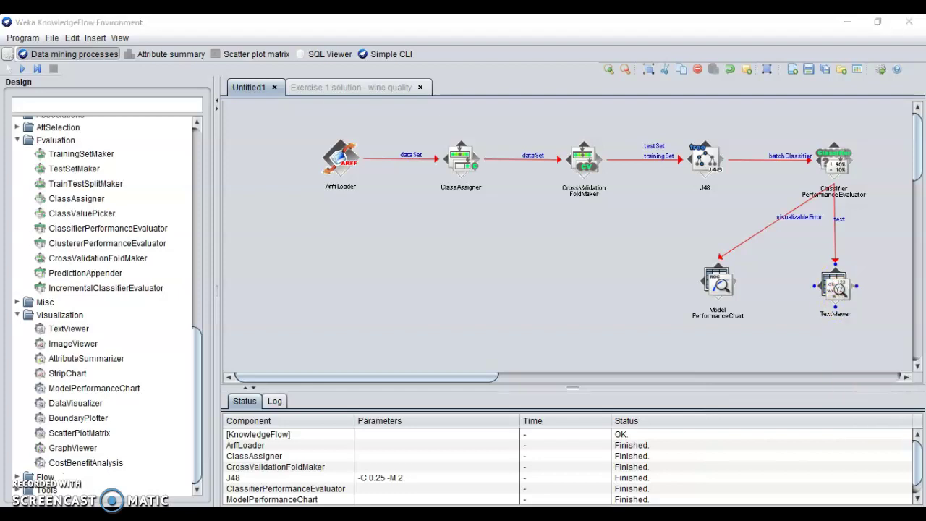
right_click(832, 295)
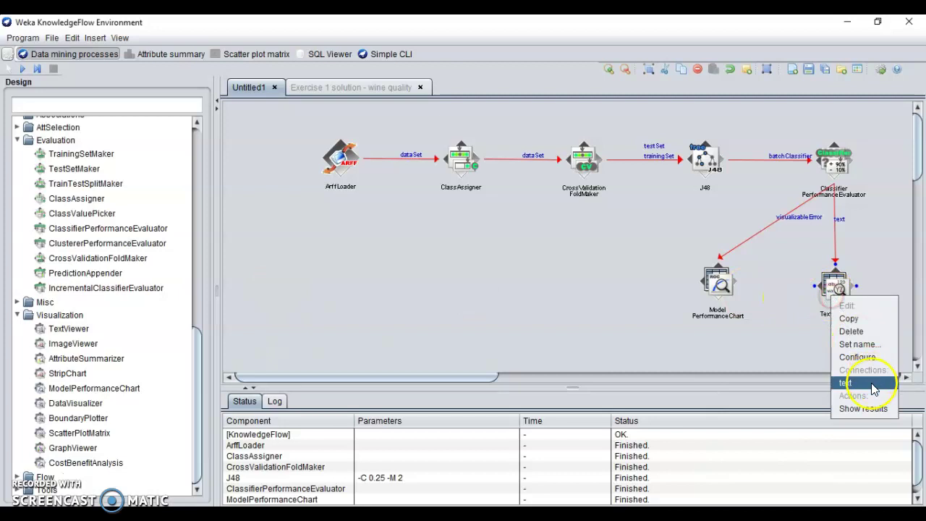
left_click(863, 408)
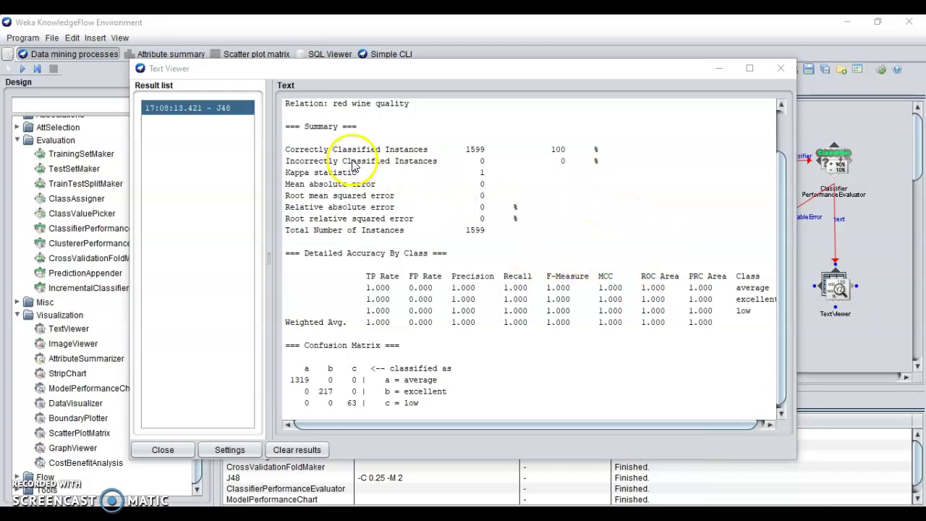
double_click(467, 151)
left_click(510, 191)
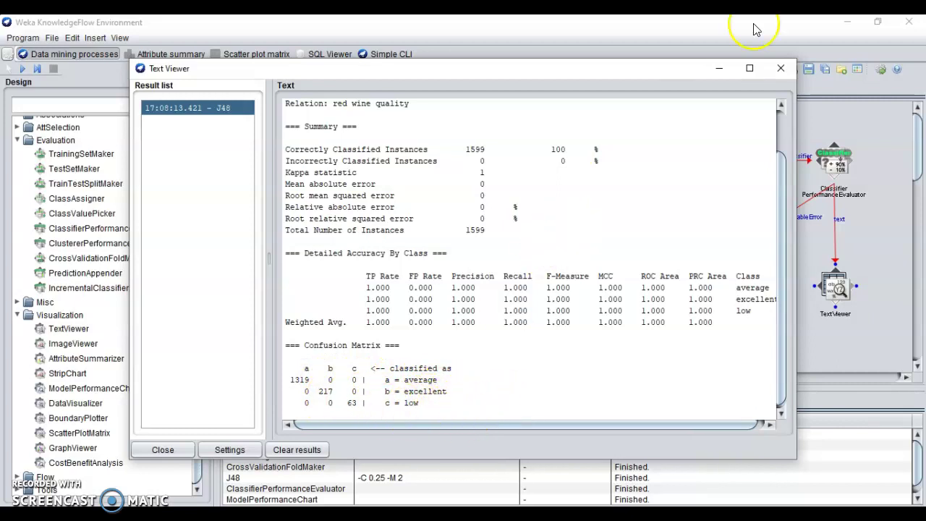
- Close the text results and show the chart of the ModelPerformanceChart component
left_click(779, 68)
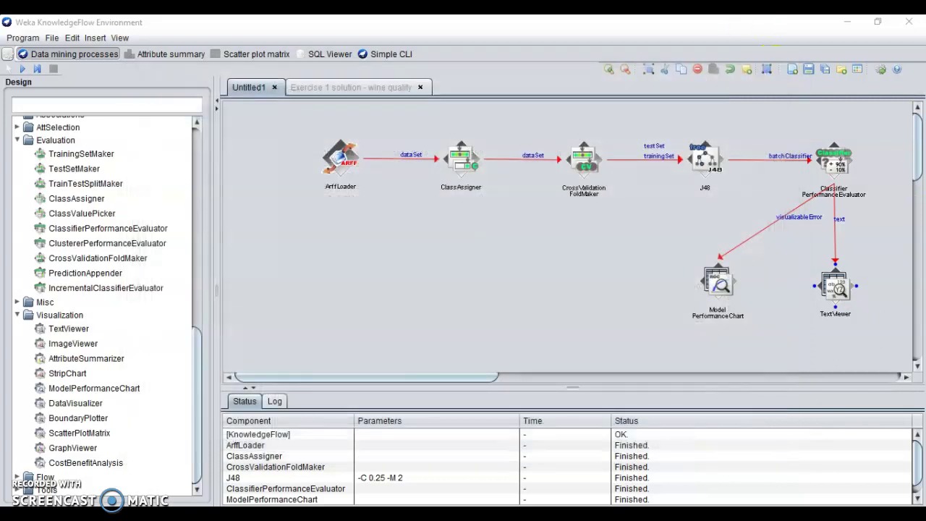
right_click(716, 287)
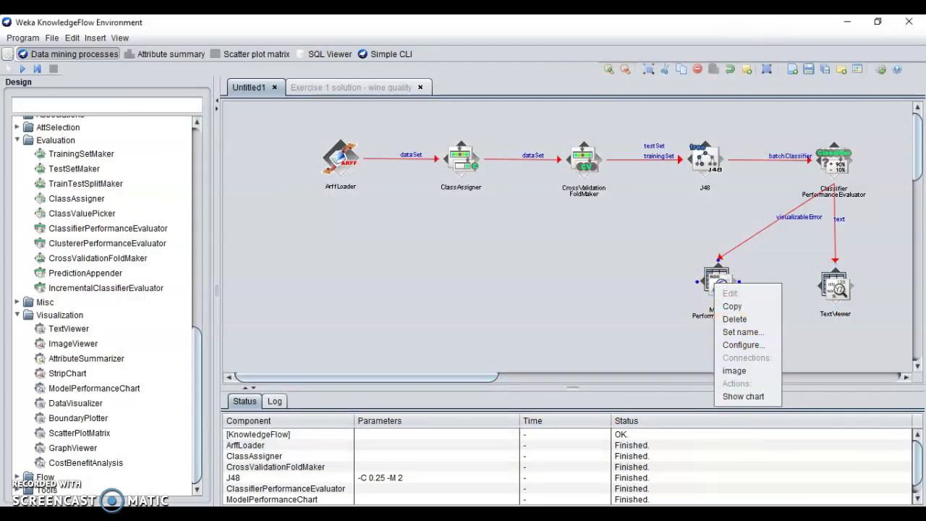
left_click(743, 396)
right_click(703, 278)
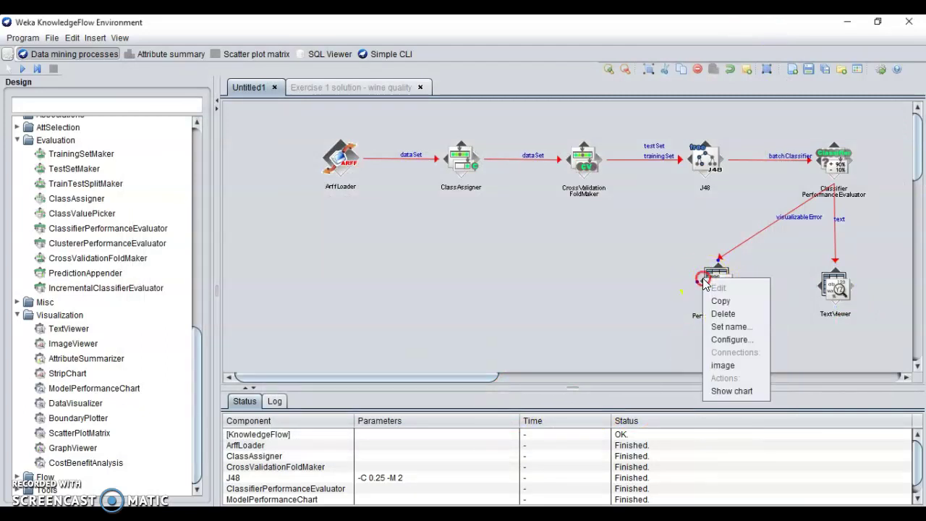
left_click(749, 391)
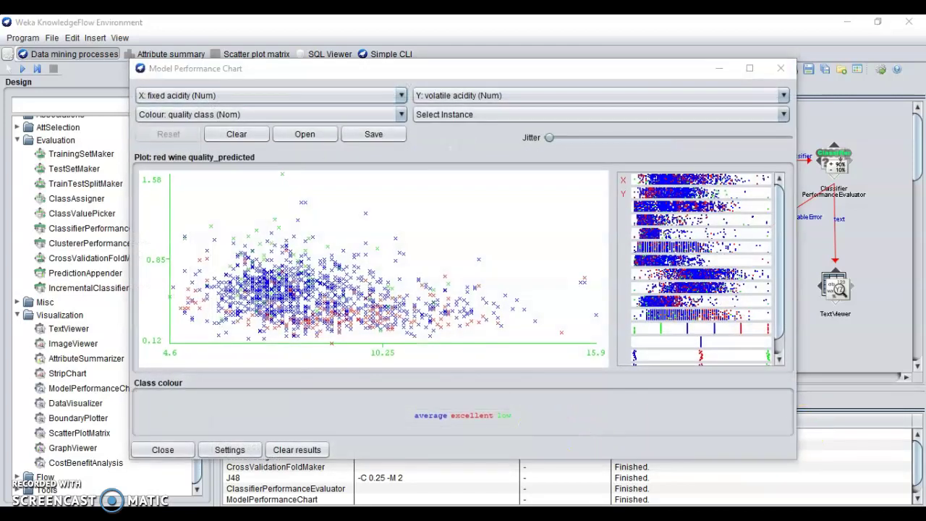
- Colour the performance plot by quality class and set its Y axis to quality
left_click(306, 116)
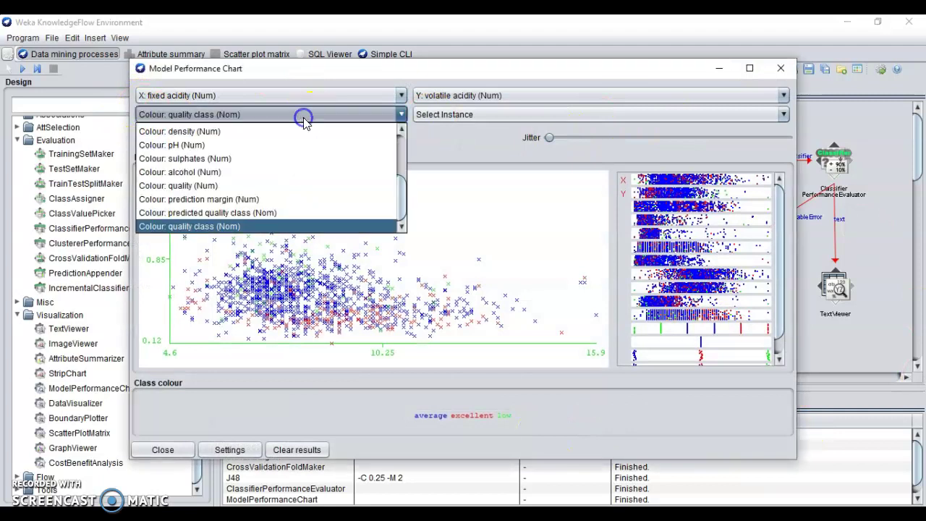
left_click(230, 226)
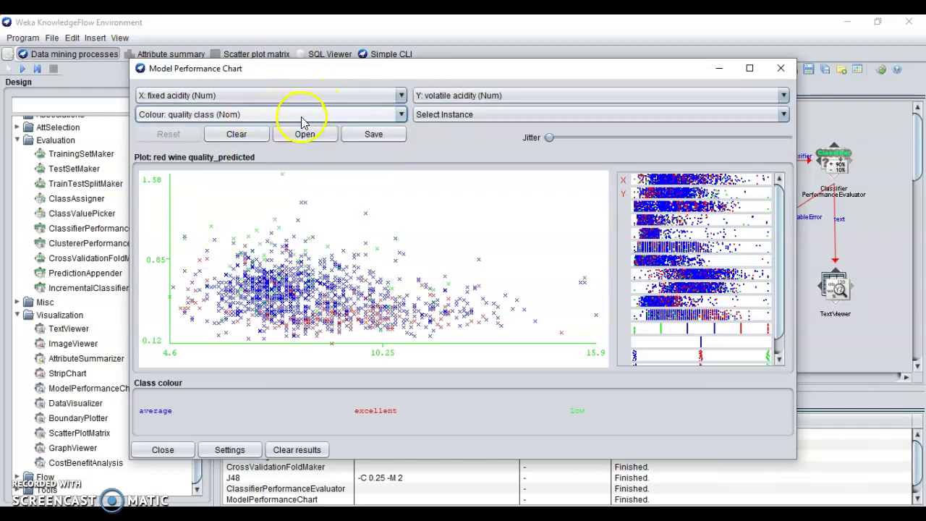
left_click(533, 96)
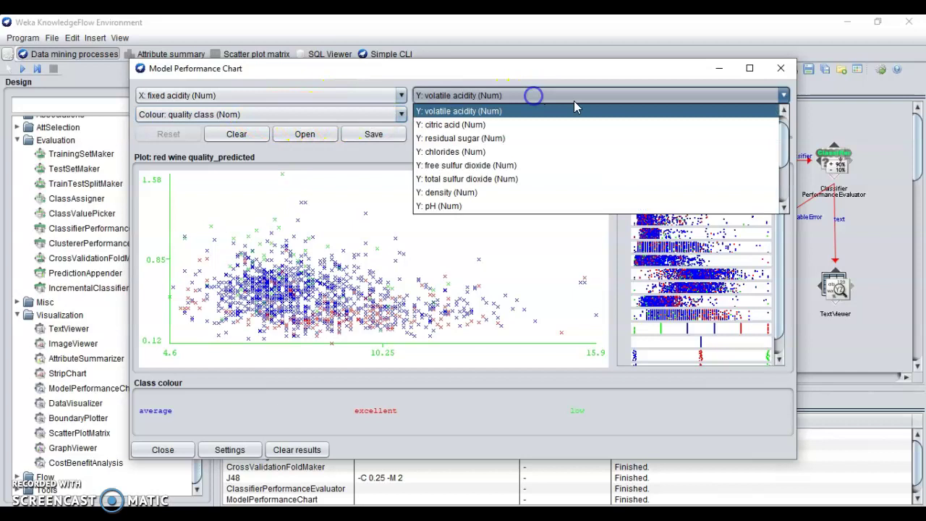
left_click_drag(780, 144, 771, 195)
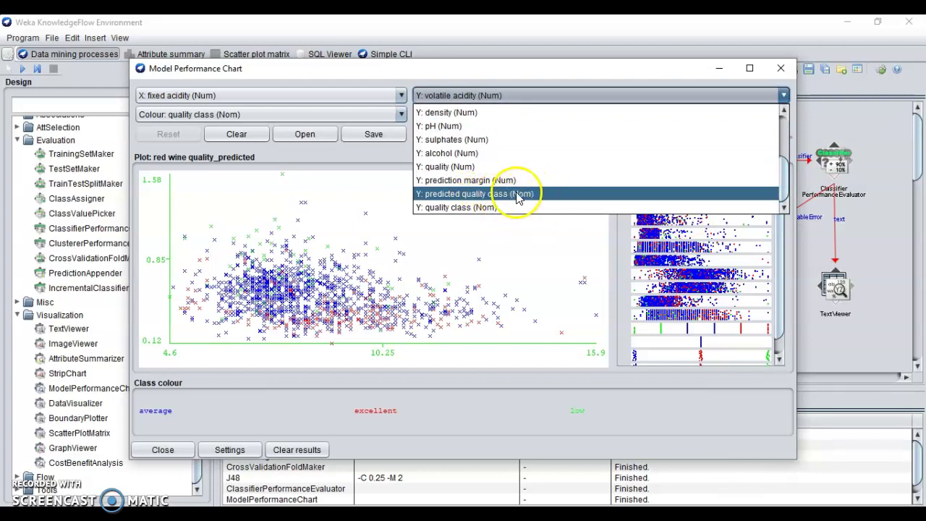
left_click(468, 170)
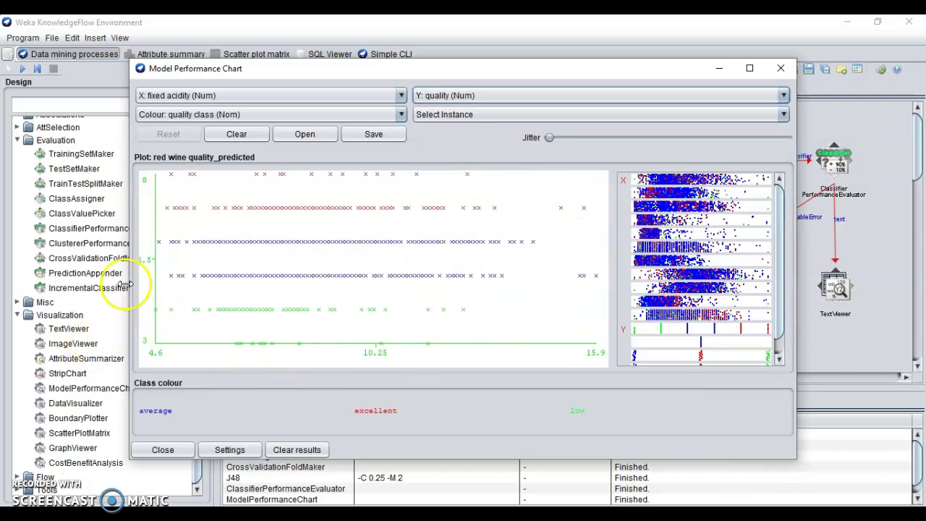
- Look through the Y attributes, choose quality again, and select fixed acidity for the X axis
left_click(534, 95)
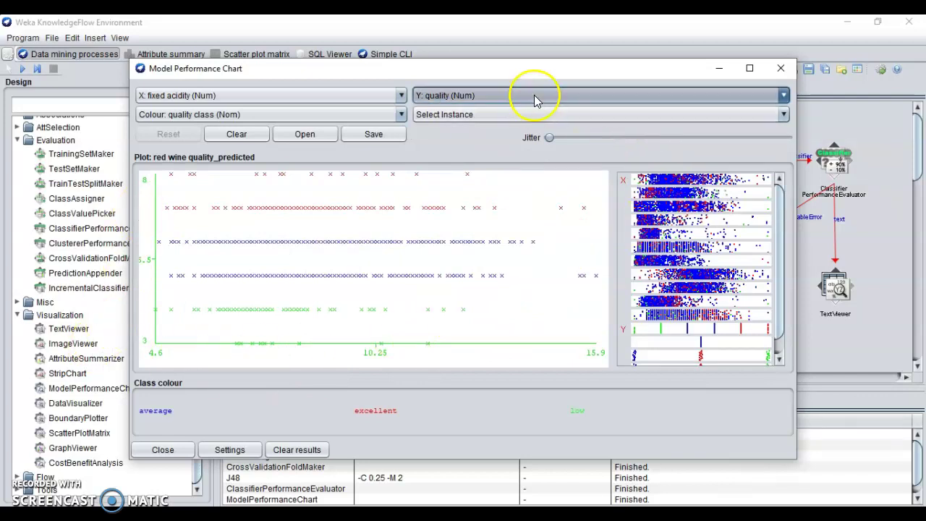
scroll(534, 130, "up", 3)
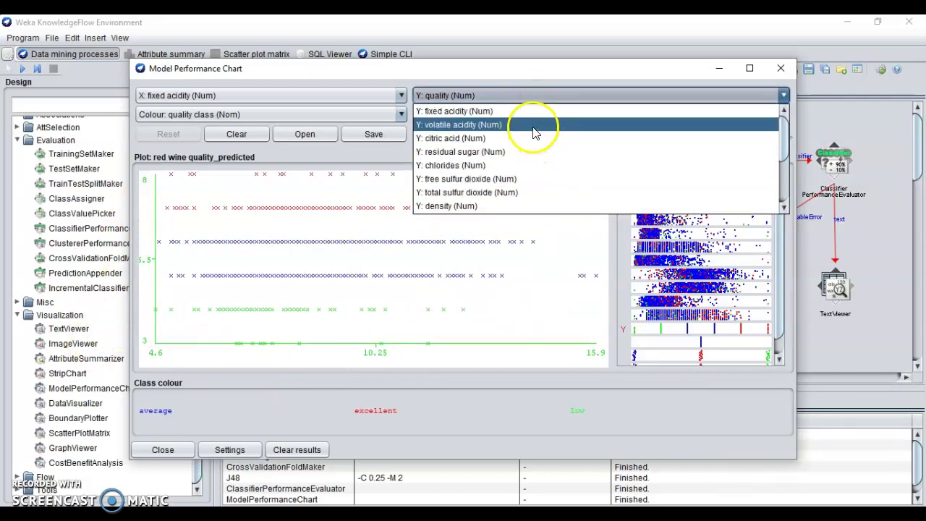
left_click_drag(778, 137, 779, 188)
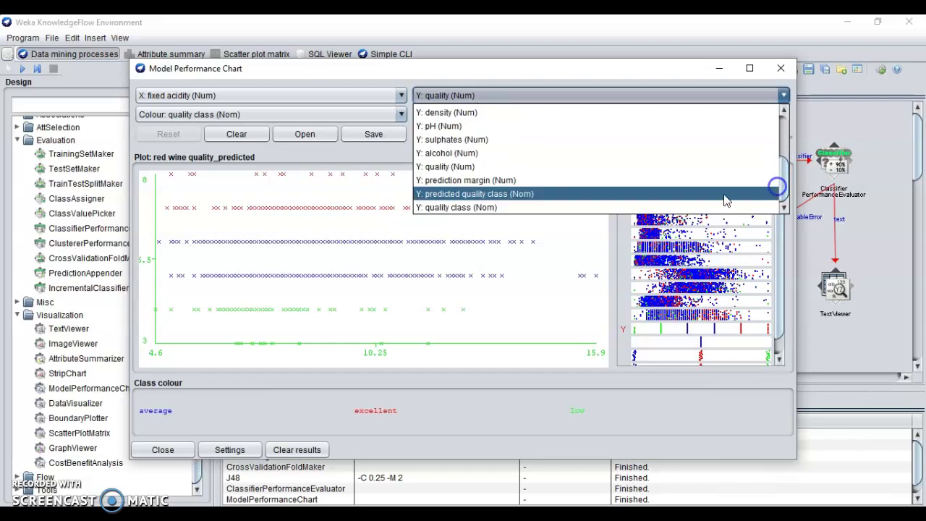
left_click(460, 173)
left_click(372, 97)
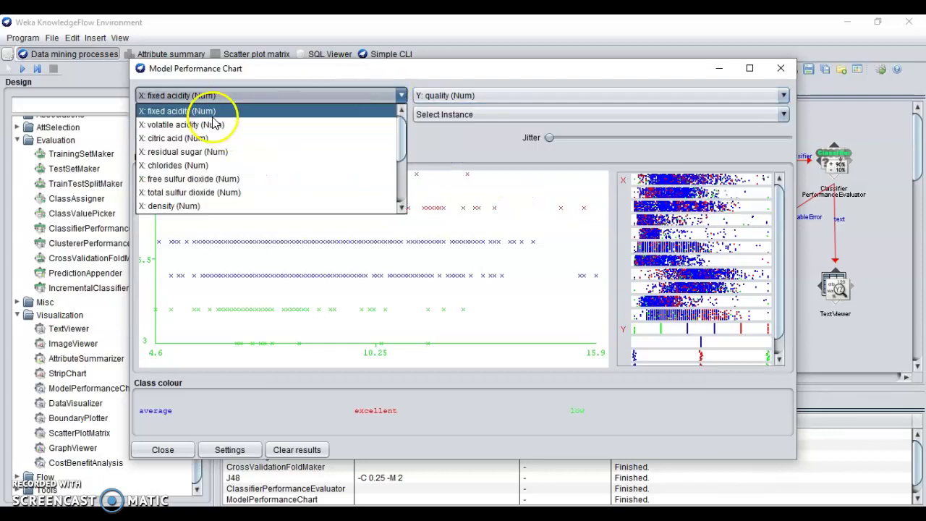
left_click(217, 111)
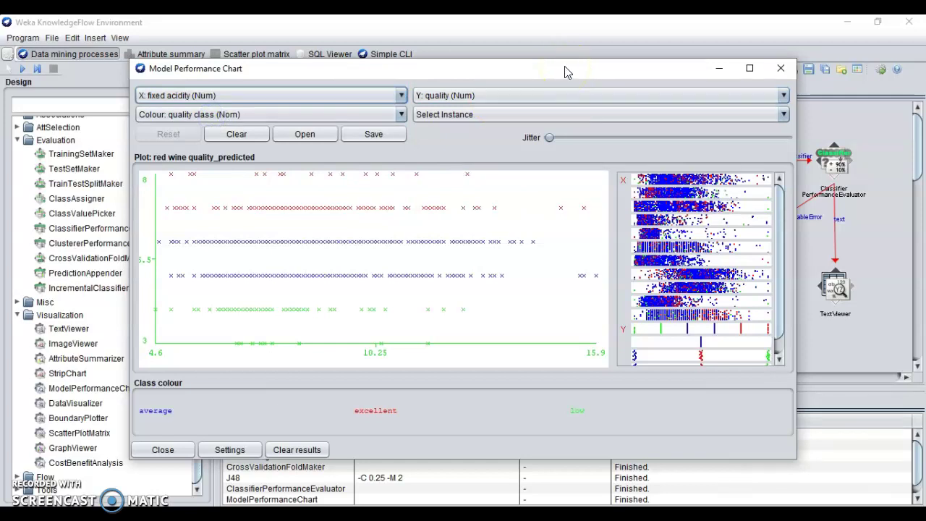
- Cycle the X axis forward through the wine attributes and back to fixed acidity, comparing each plot against quality
key("Down")
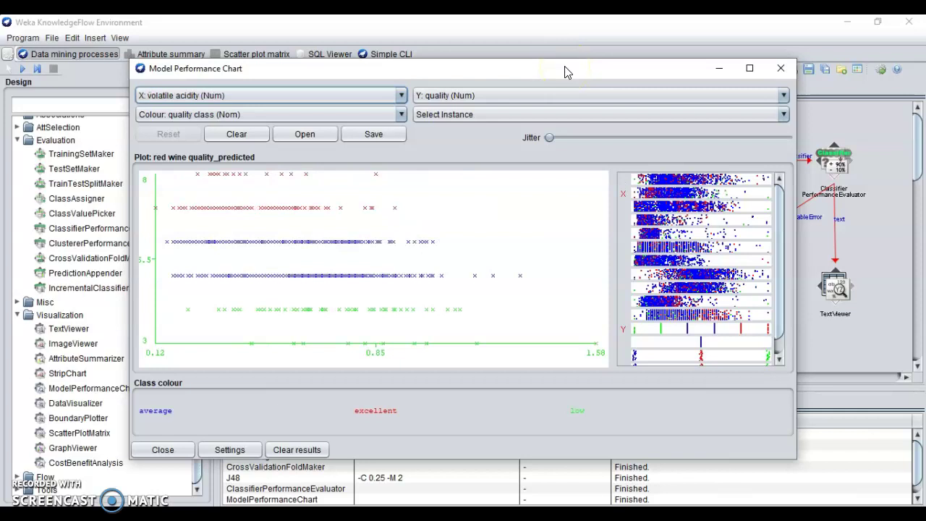
key("Down")
key("Down")
key("Down")
key("Down")
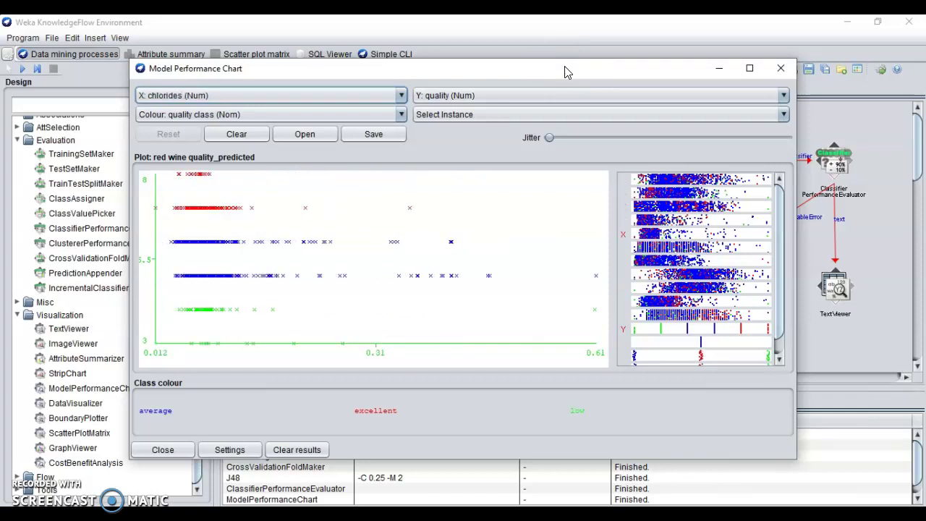
key("Down")
key("Down")
key("Down")
key("Down")
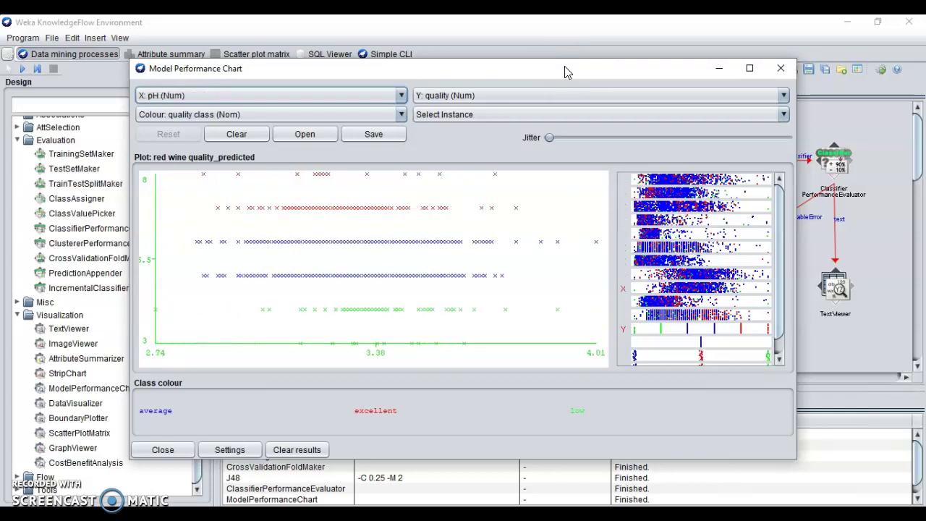
key("Down")
key("Down")
key("Down")
key("Down")
key("Down")
key("Up")
key("Up")
key("Up")
key("Up")
key("Up")
key("Up")
key("Up")
key("Up")
key("Up")
key("Up")
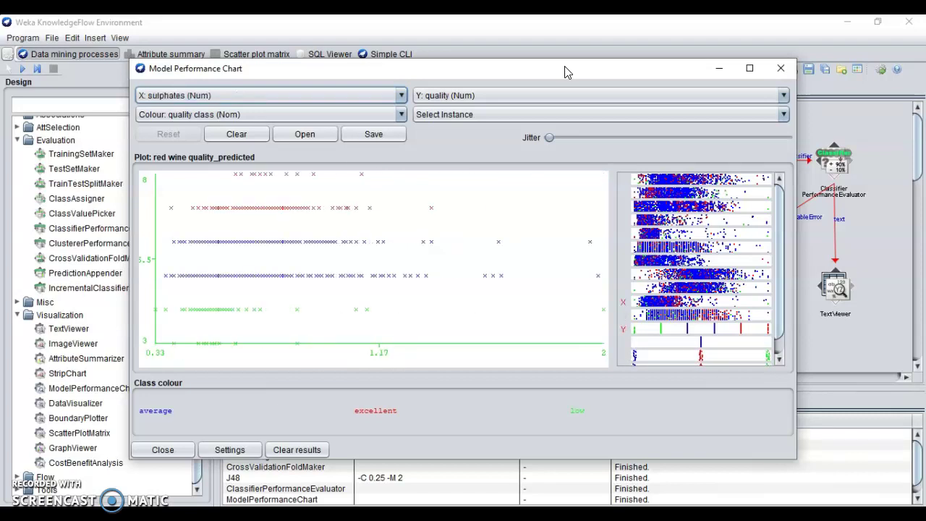
key("Up")
key("Up")
key("Up")
key("Up")
- Step the X axis from volatile acidity through to alcohol, examining how each attribute is distributed across the quality levels
key("Down")
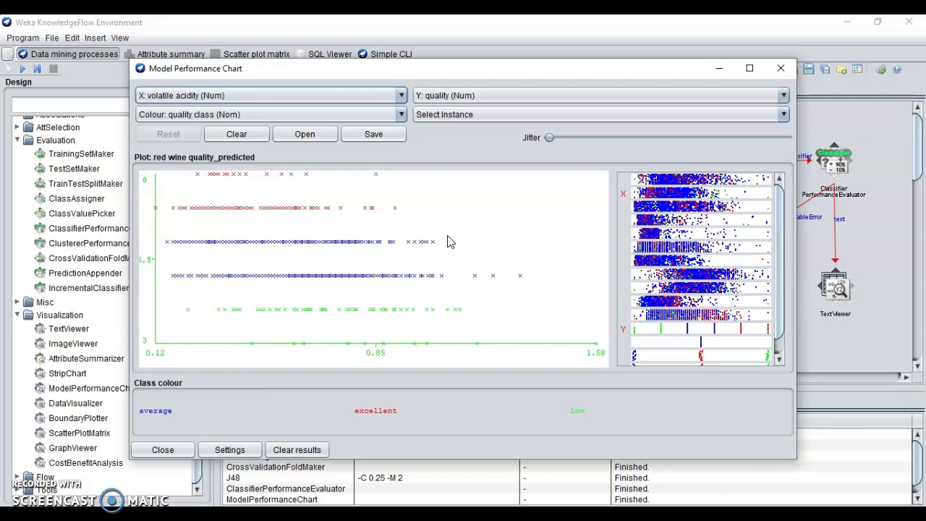
key("Down")
key("Down")
key("Down")
key("Down")
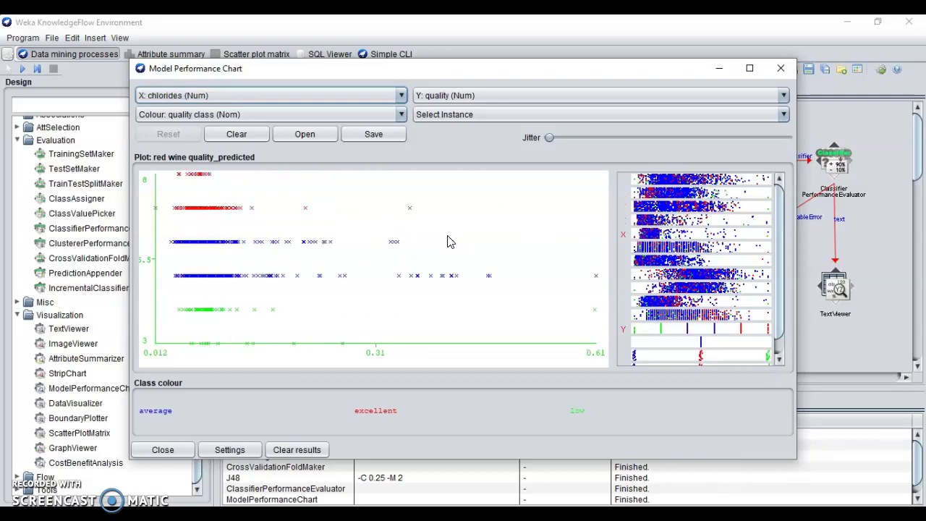
key("Down")
key("Down")
key("Down")
key("Down")
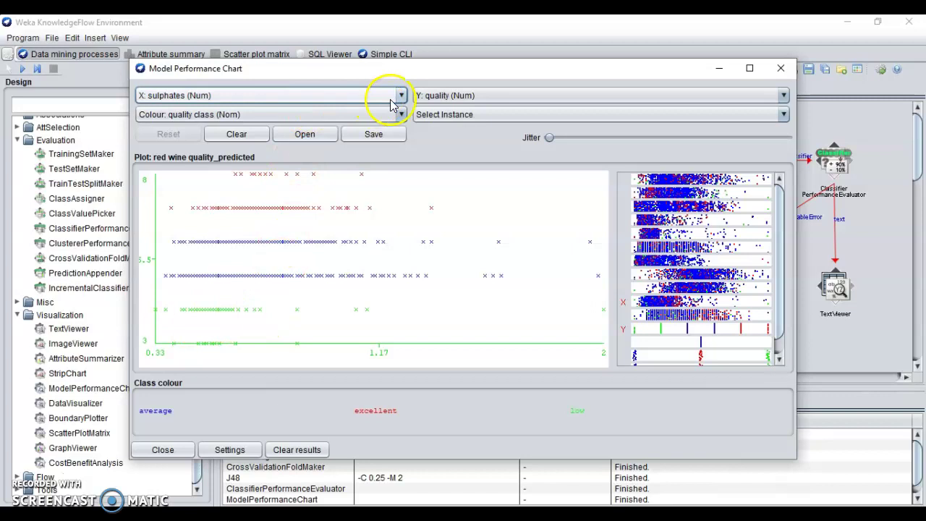
key("Down")
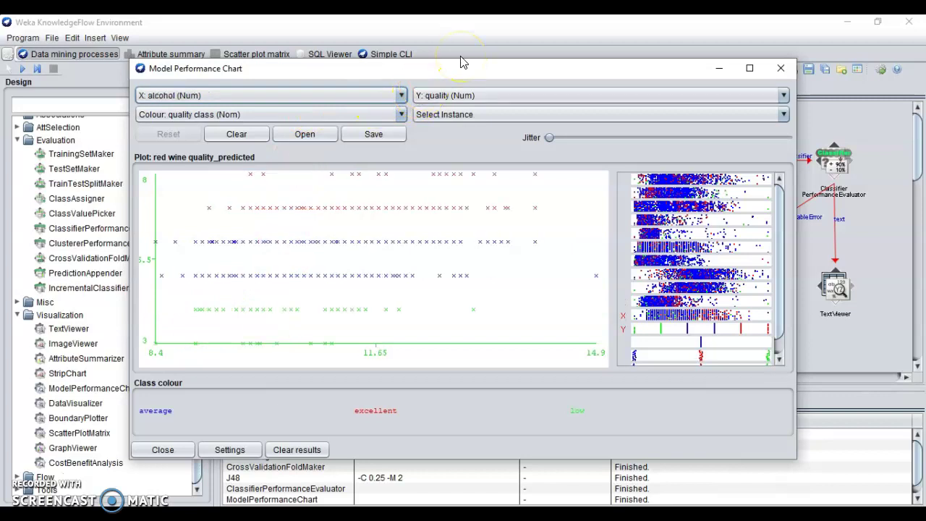